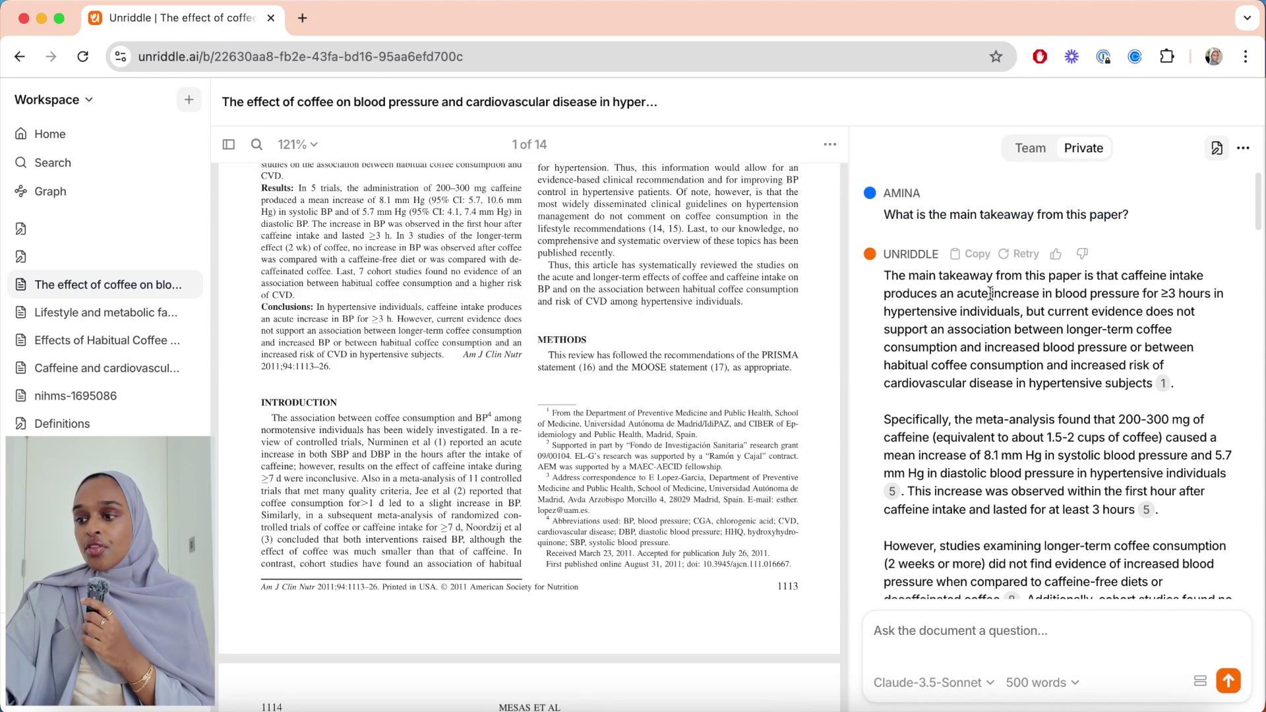
Read through the chat's takeaway answer on coffee and blood pressure, marking words like 'blood'.
double_click(1014, 330)
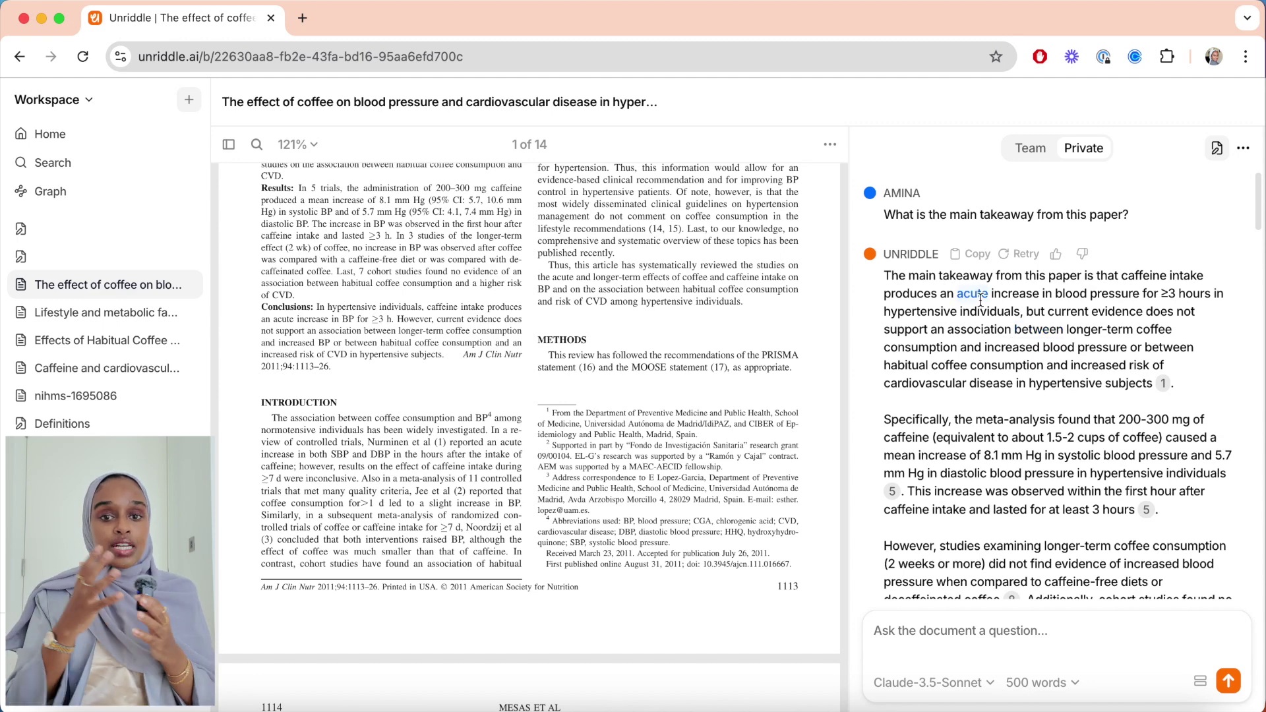
scroll(981, 300, down, 3)
double_click(1011, 291)
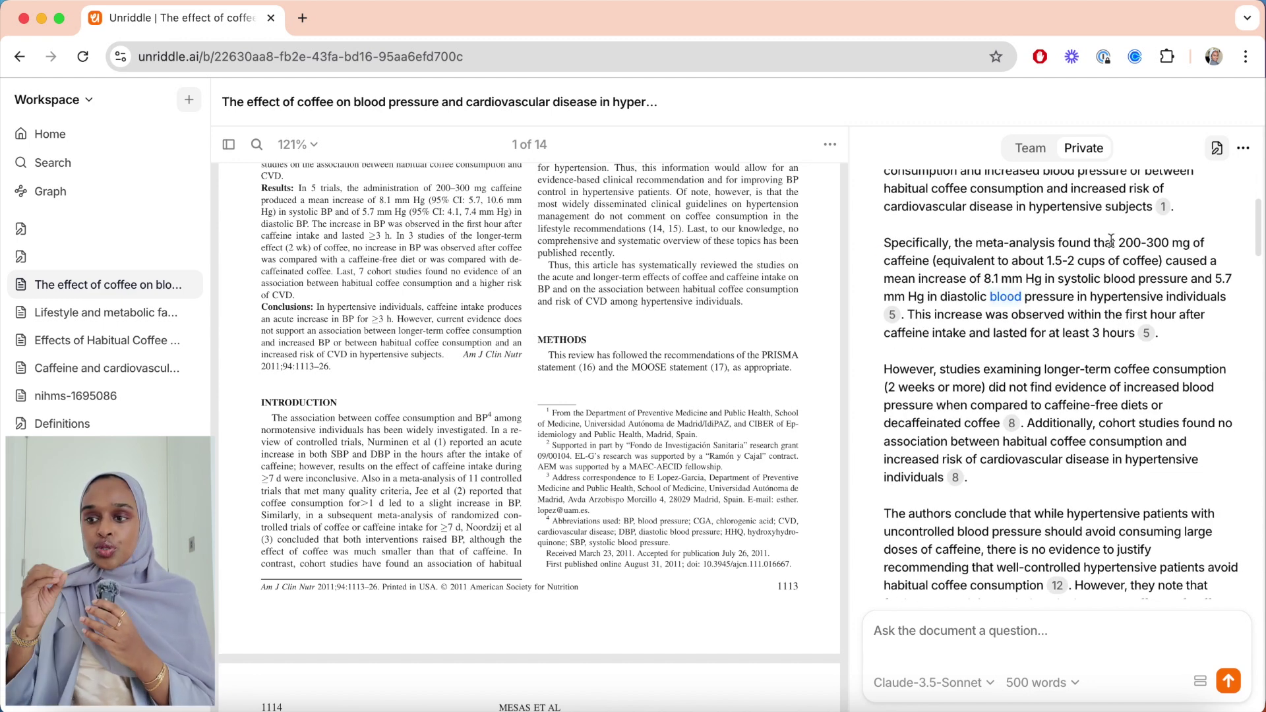
scroll(1025, 333, down, 2)
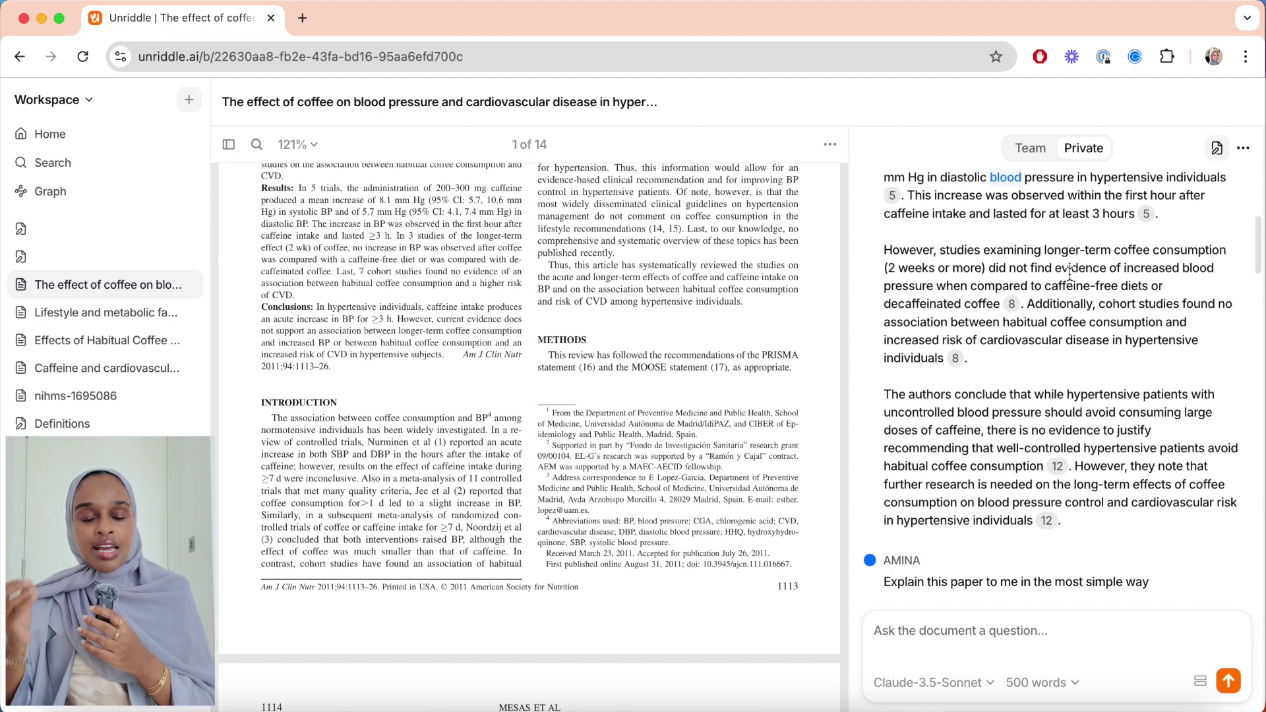
scroll(1069, 273, down, 2)
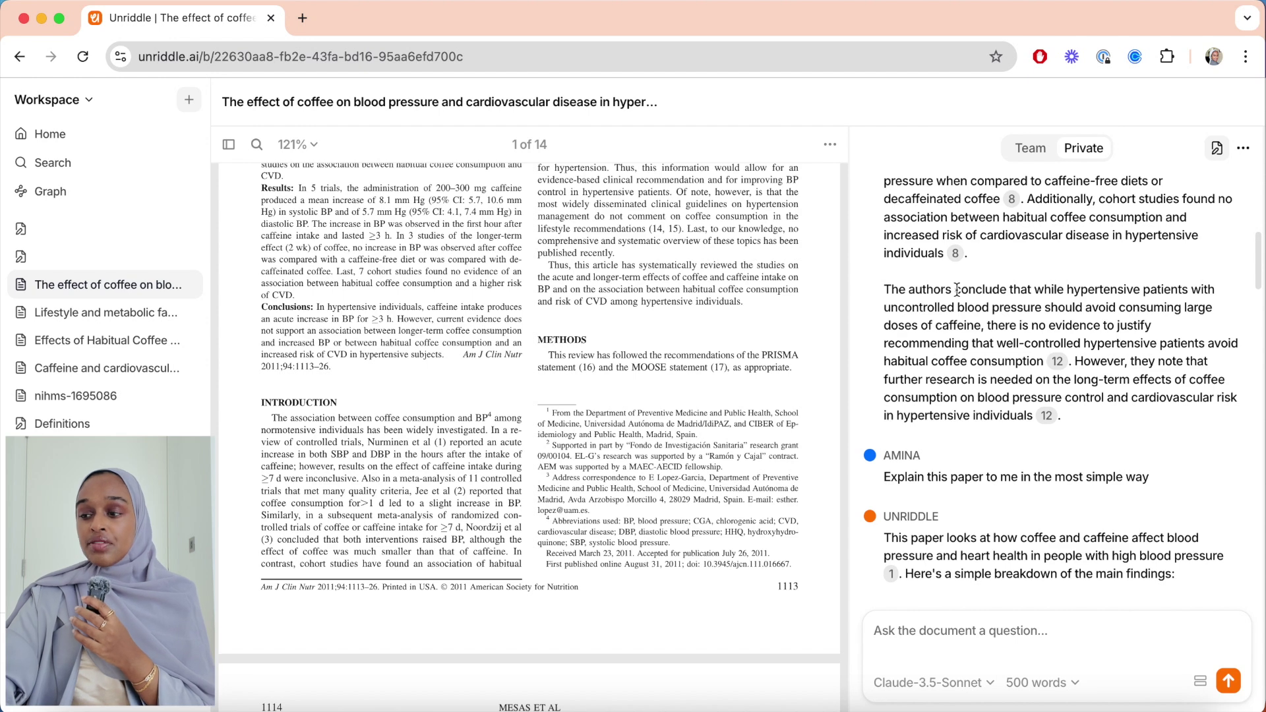
scroll(956, 290, down, 5)
scroll(977, 321, down, 3)
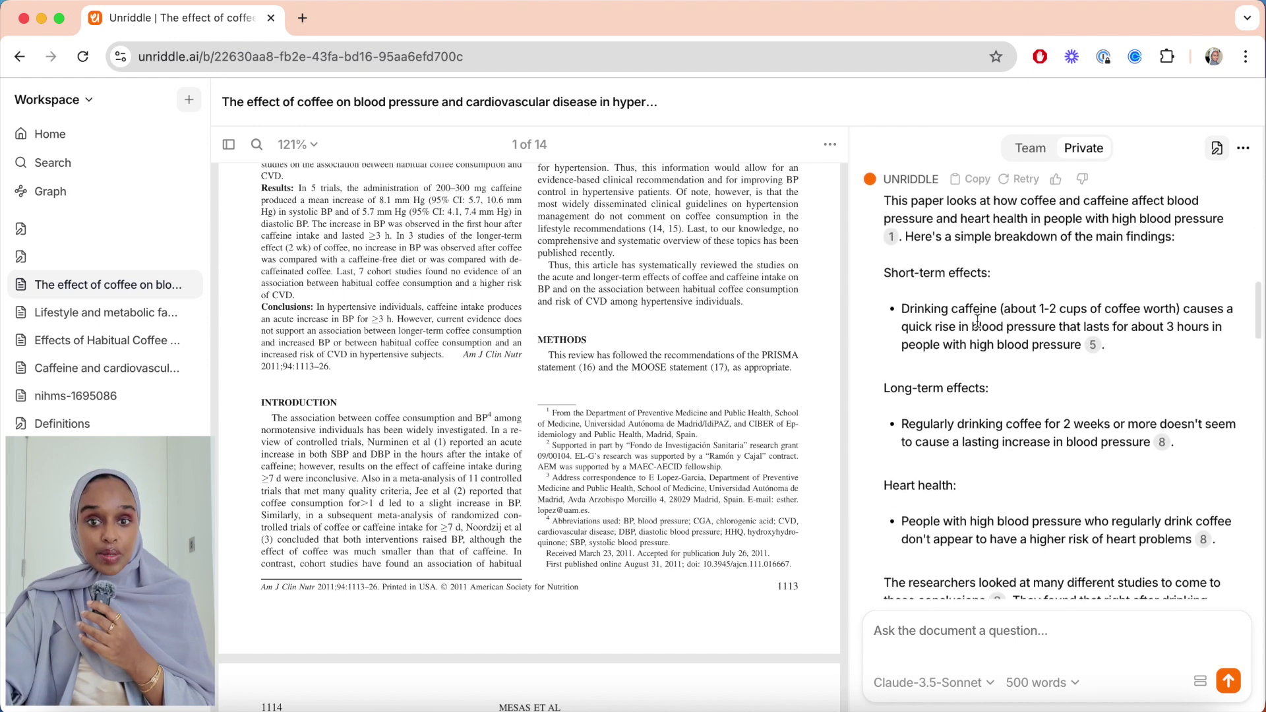
scroll(975, 250, up, 2)
scroll(1001, 234, up, 1)
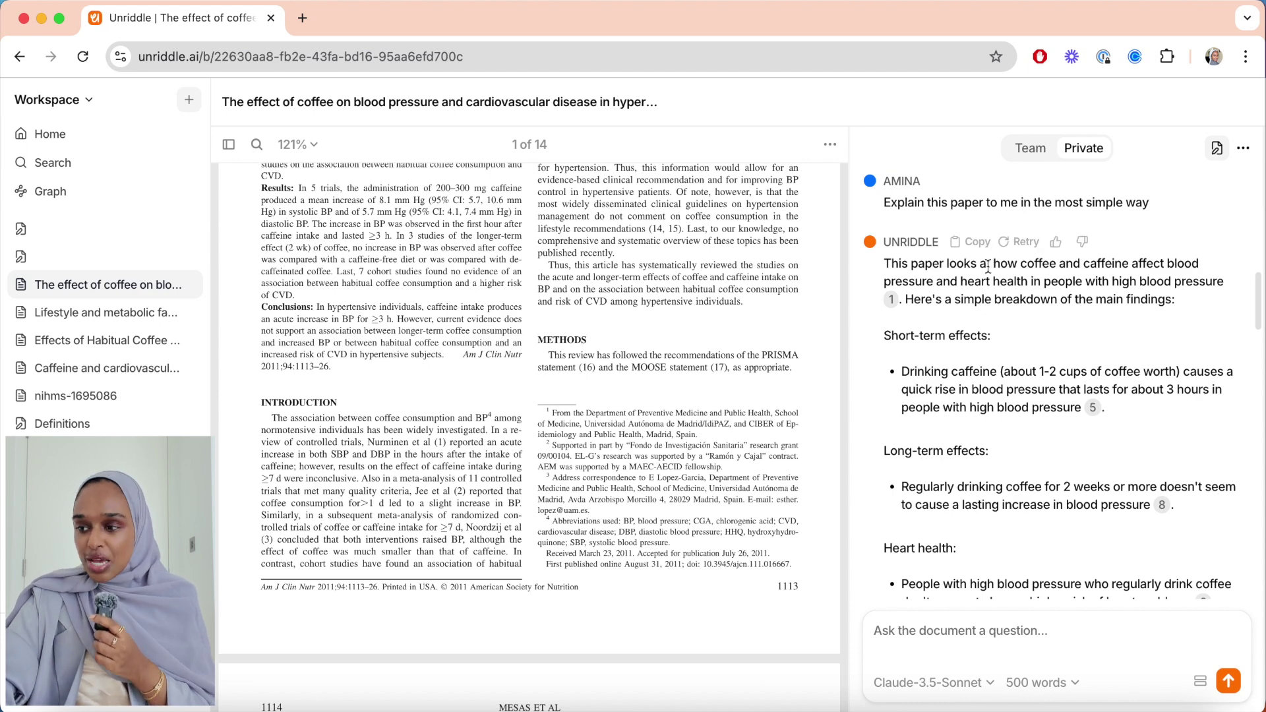
scroll(981, 294, down, 1)
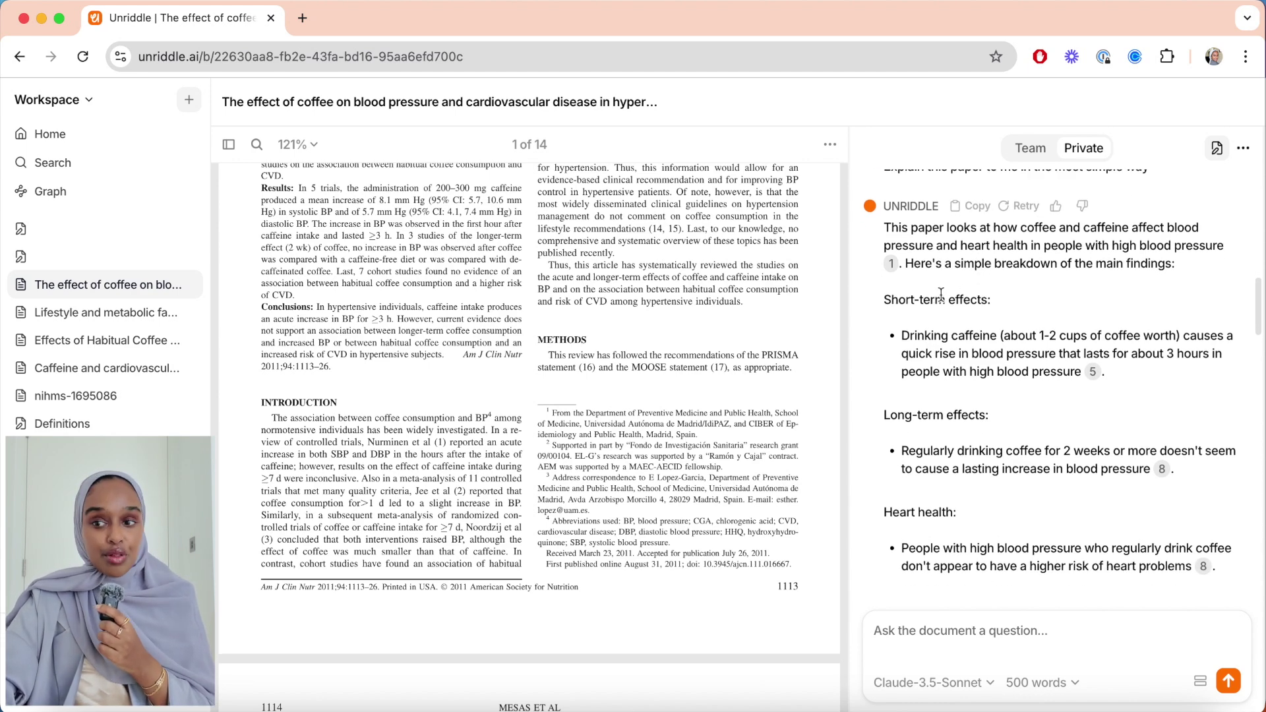
scroll(941, 294, down, 3)
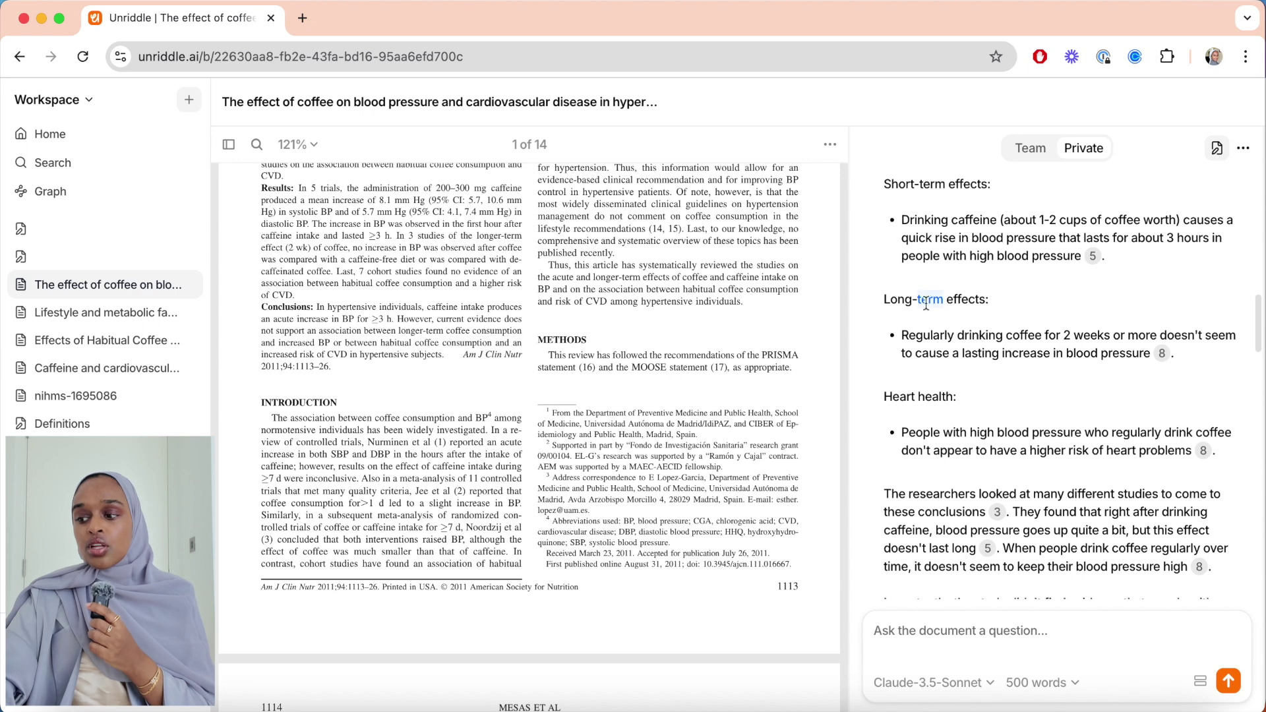
scroll(923, 432, down, 3)
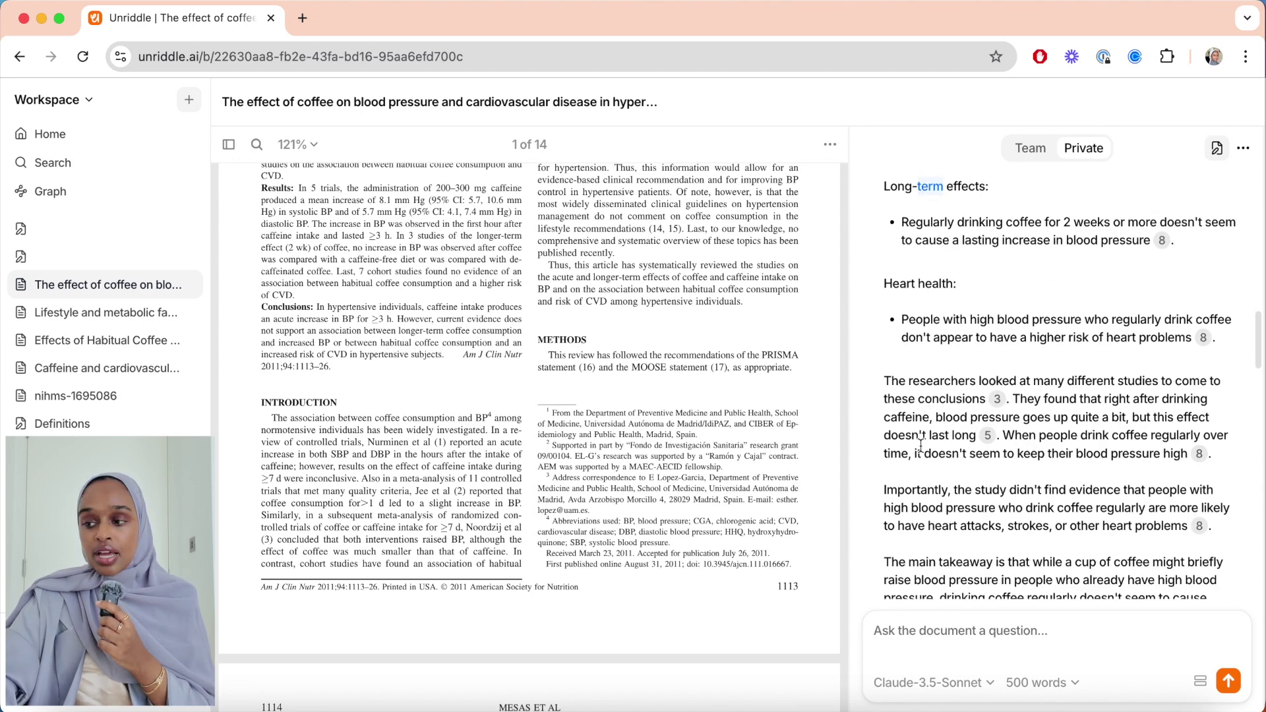
scroll(921, 447, down, 5)
scroll(1029, 396, up, 1)
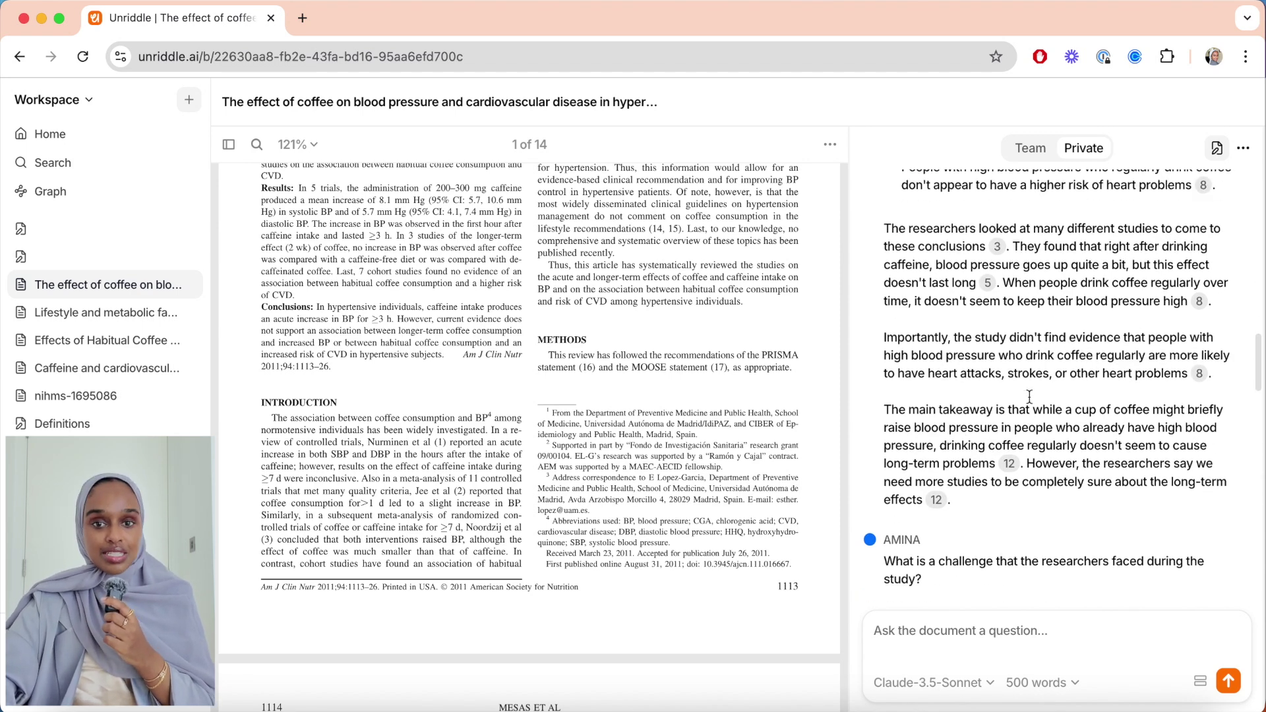
scroll(1029, 396, down, 4)
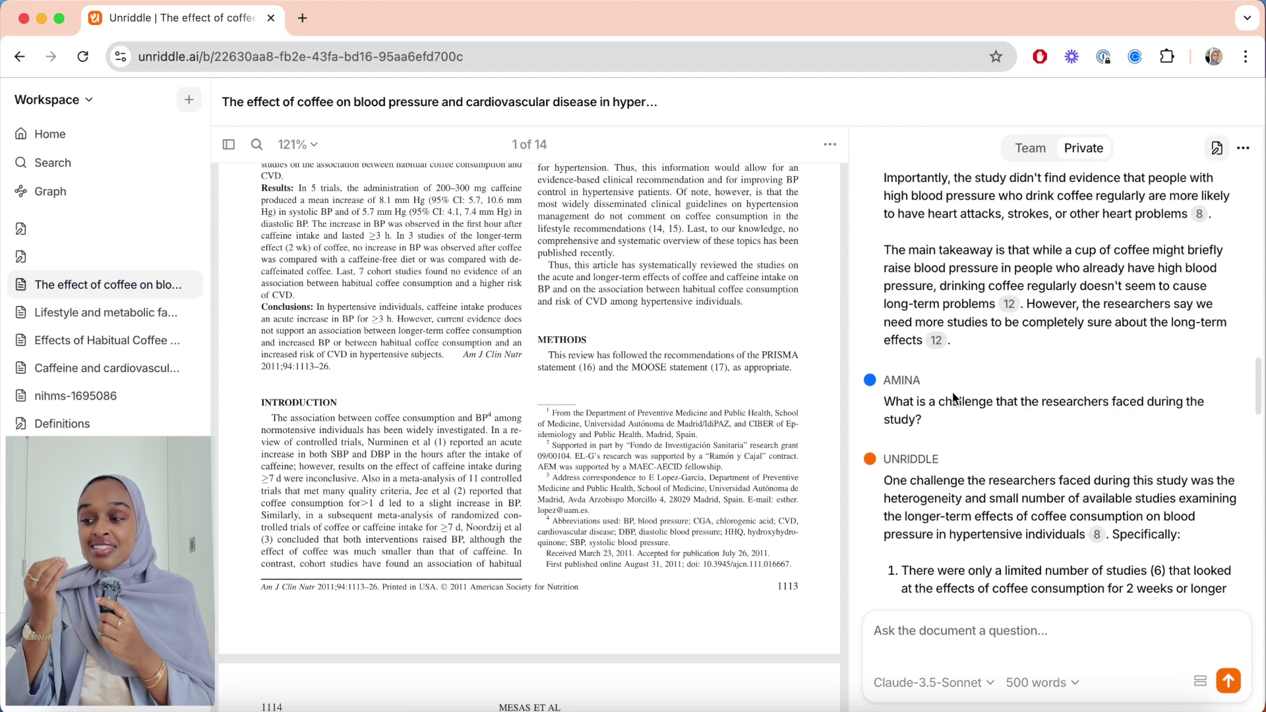
scroll(970, 433, up, 10)
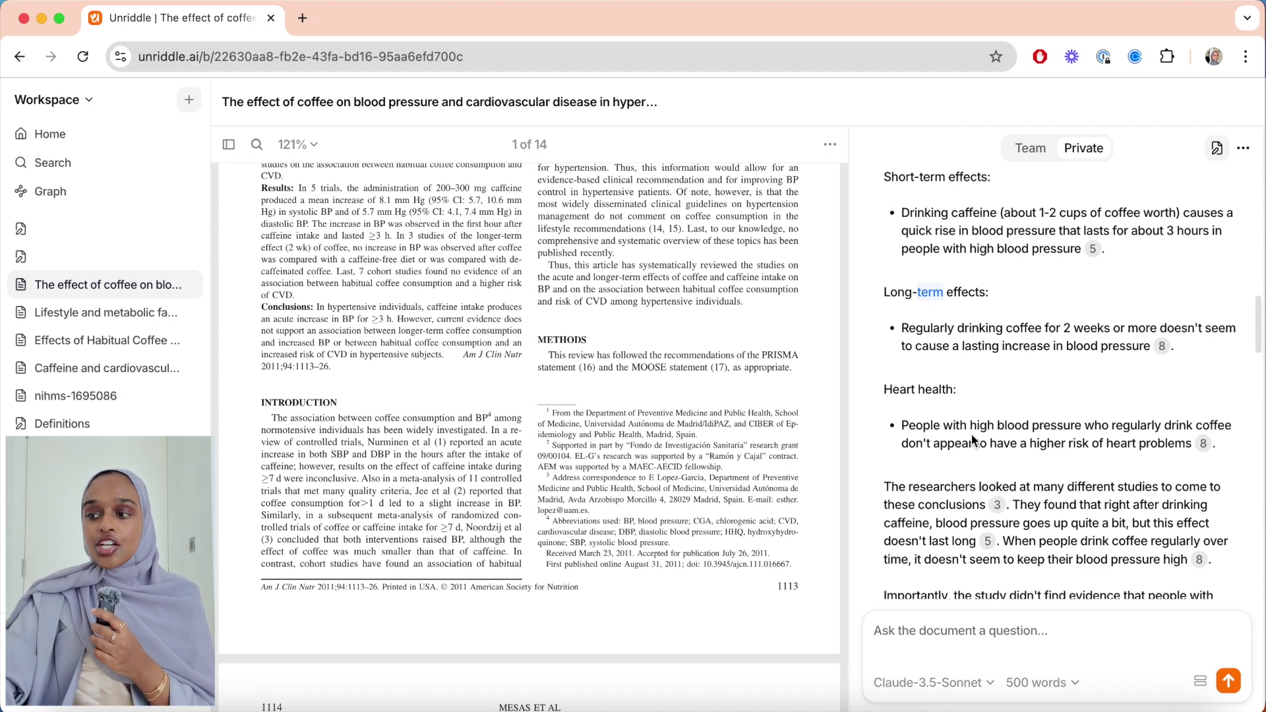
scroll(979, 411, up, 3)
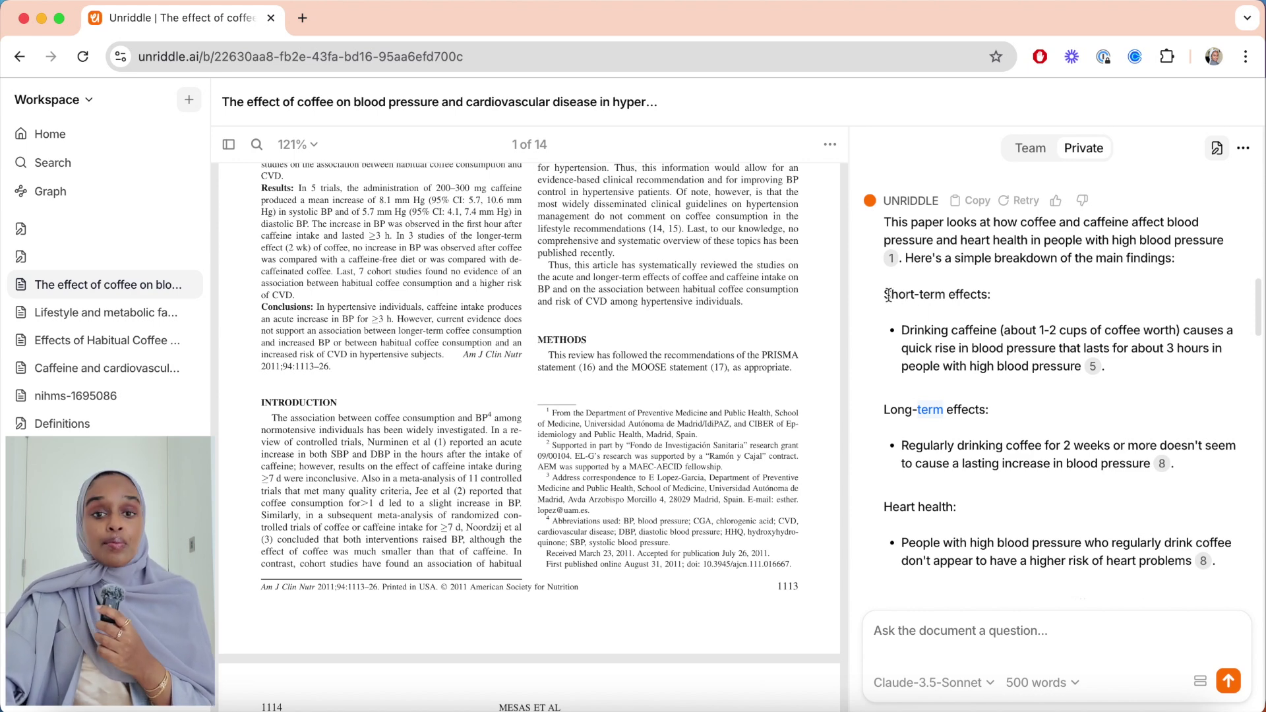
Select and then deselect the Short-term effects and Long-term effects headings.
drag(885, 295, 964, 295)
click(1006, 298)
drag(884, 409, 961, 410)
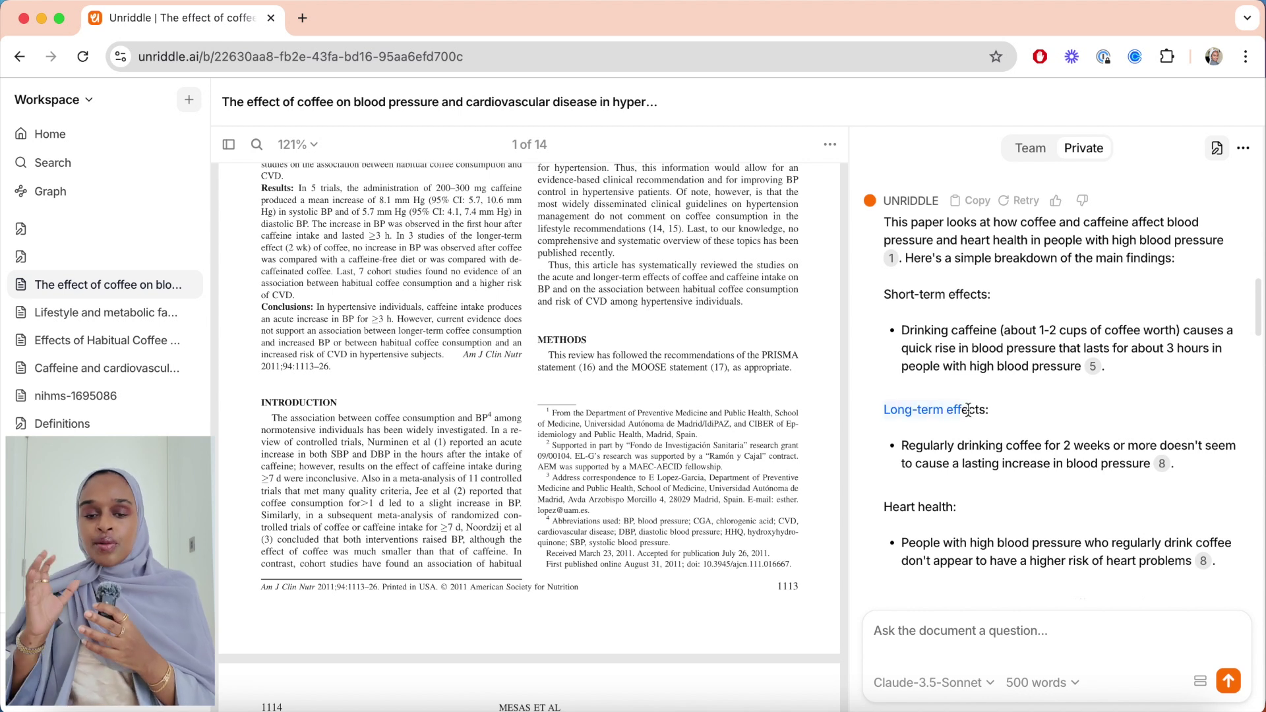
click(967, 427)
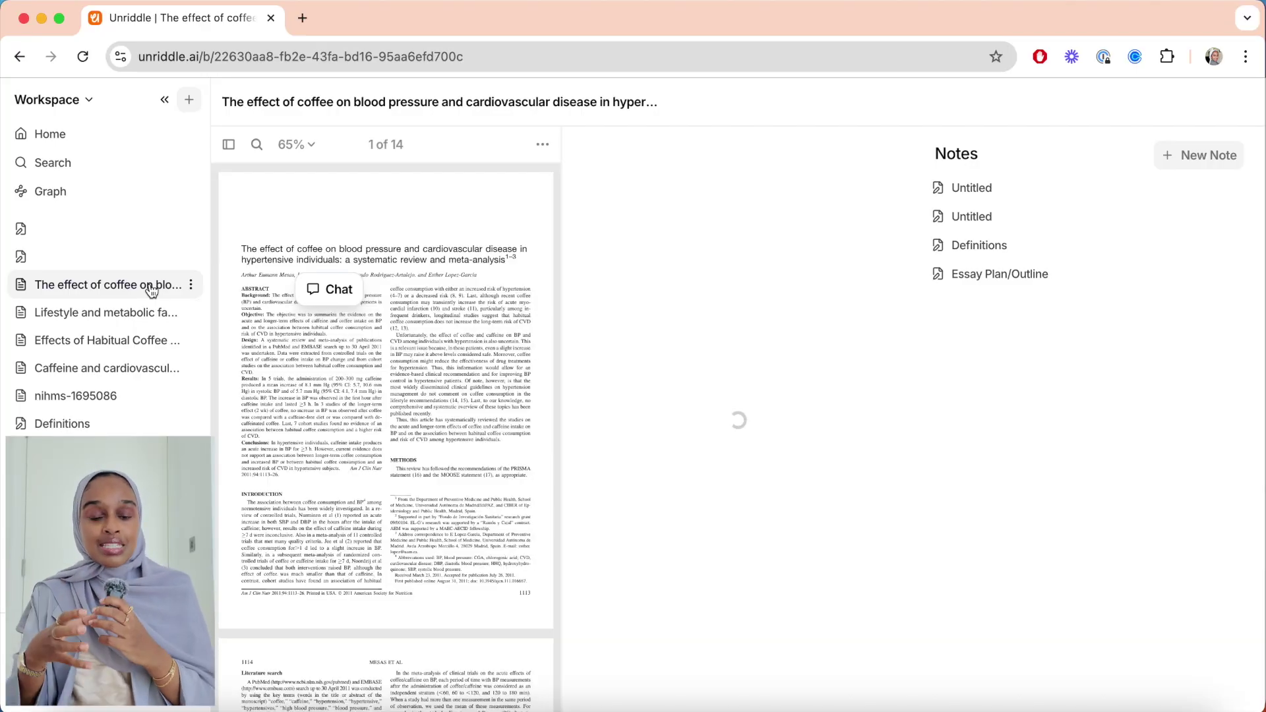
Look through the lifestyle and habitual coffee papers, then open the blood pressure paper's options.
click(141, 312)
click(141, 340)
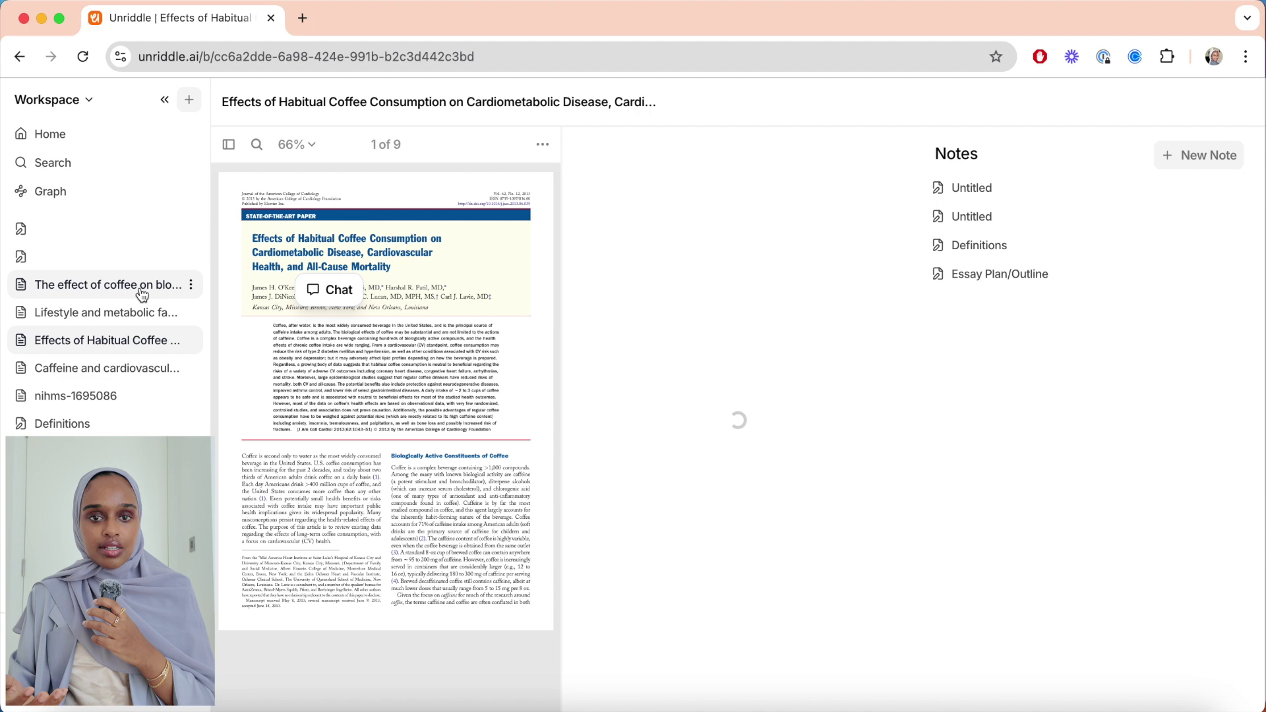
click(141, 290)
click(191, 285)
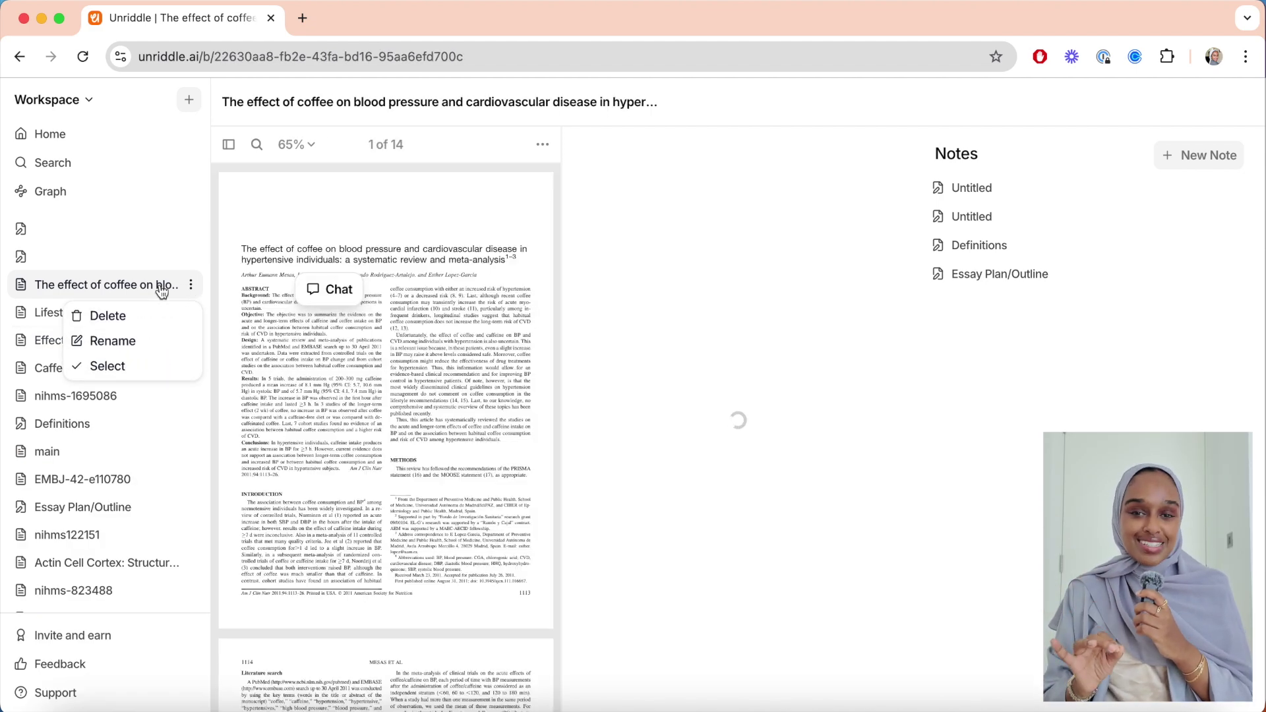
click(162, 291)
click(190, 284)
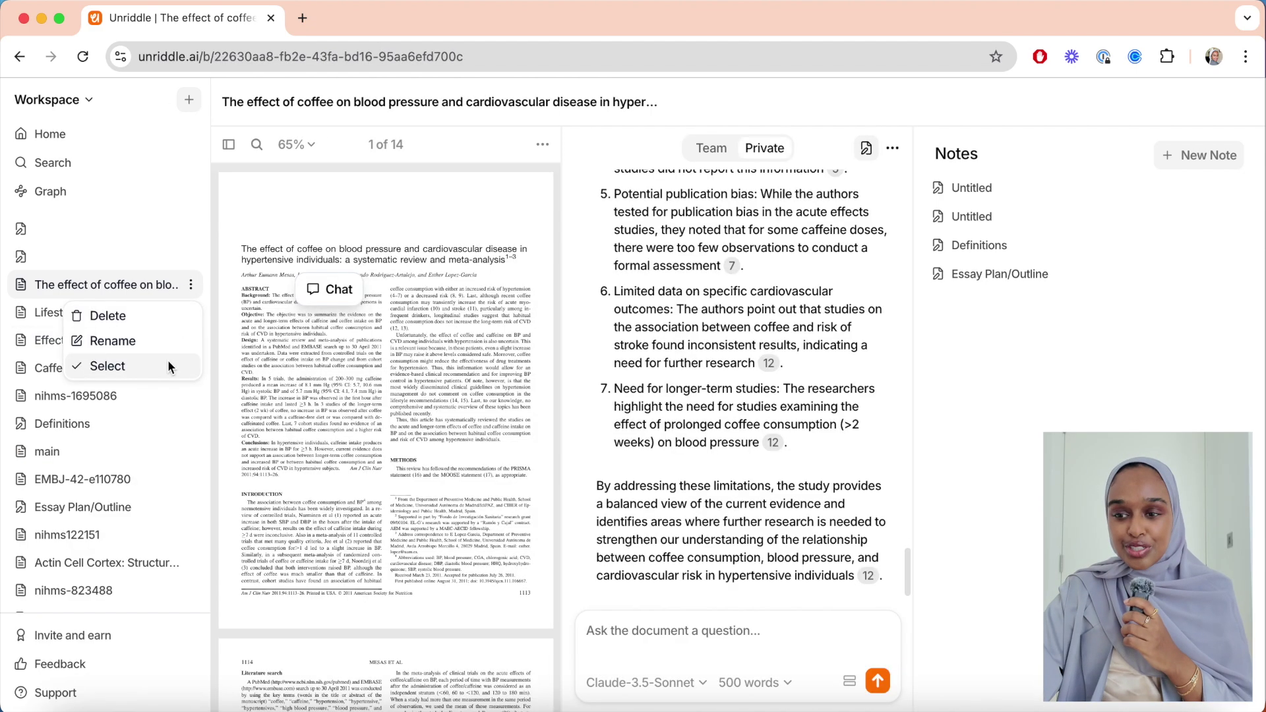
Select the blood pressure, lifestyle, habitual coffee and caffeine-cardiovascular papers and group them.
click(169, 364)
click(151, 316)
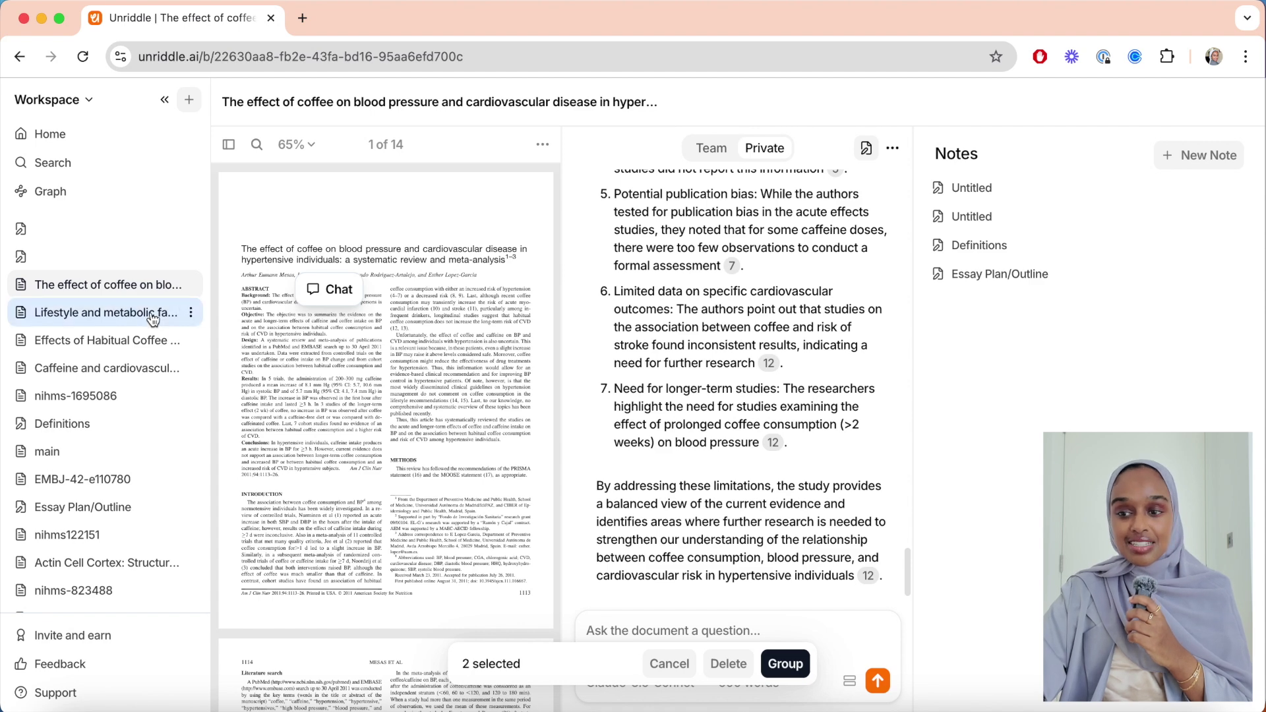
click(162, 344)
click(159, 372)
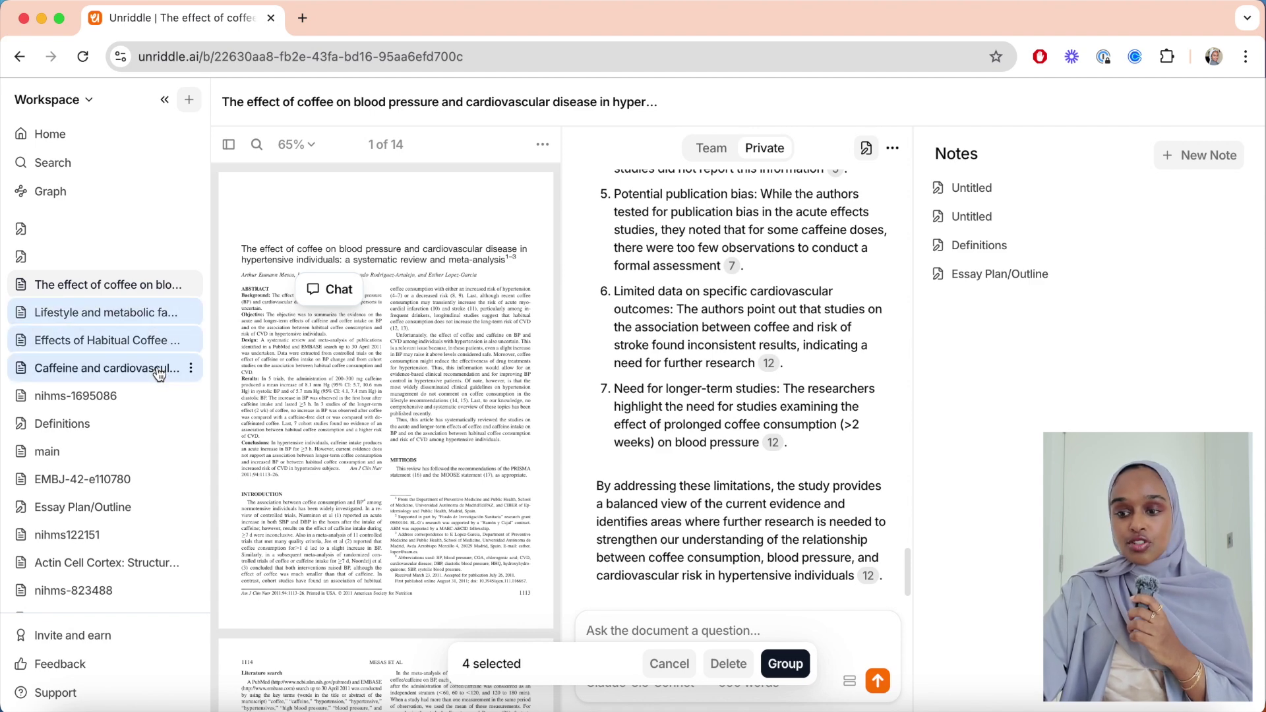
click(190, 288)
click(191, 287)
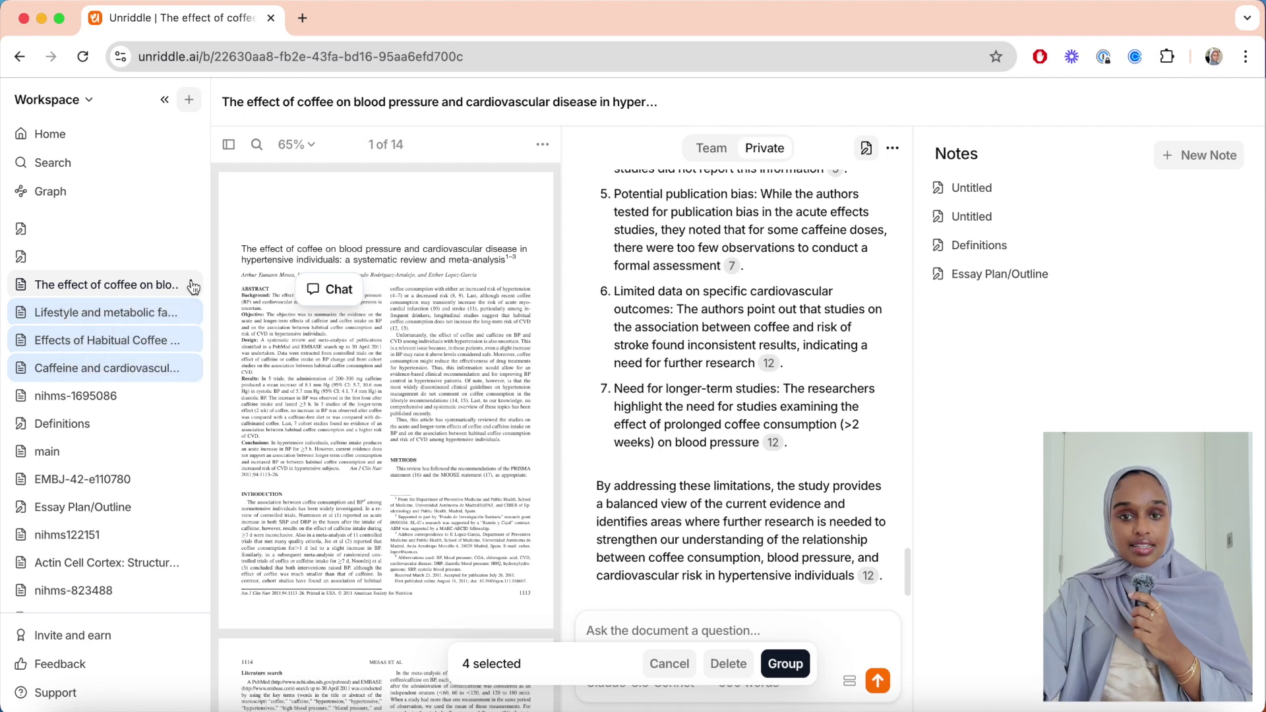
click(777, 672)
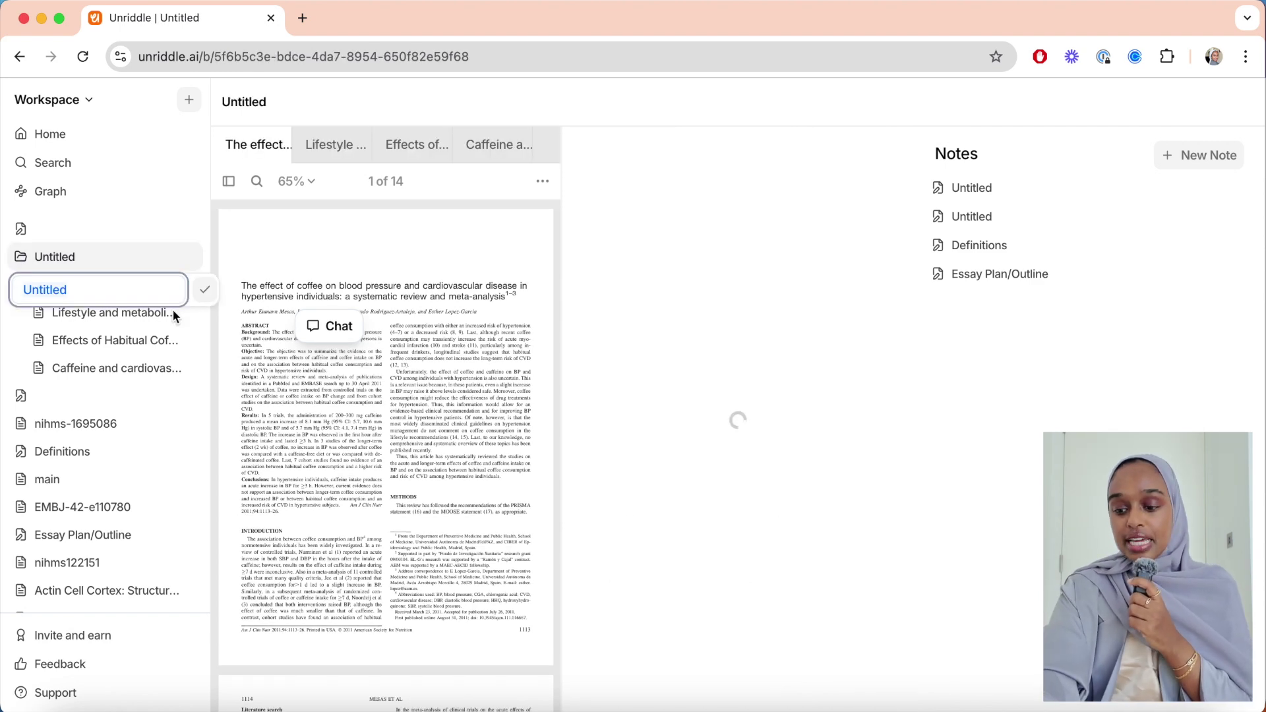
Name the new folder 'Coffee and Lifestyle'.
text(Coffee)
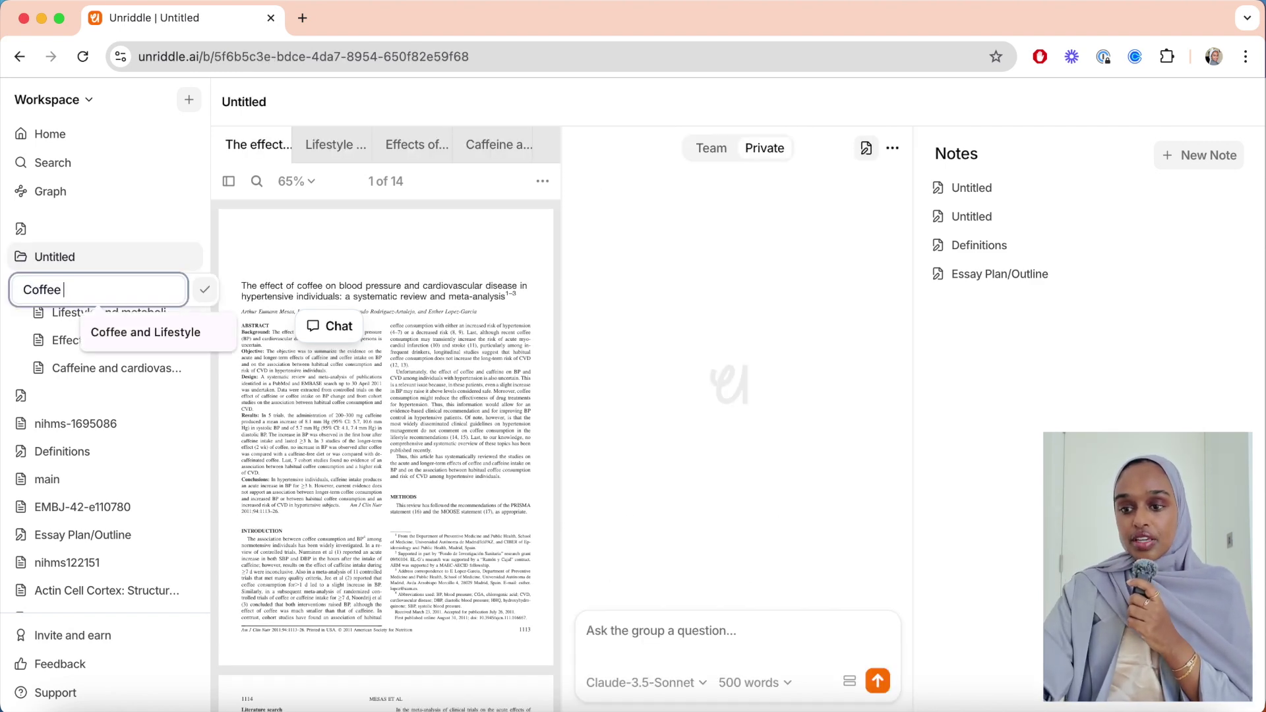
click(138, 335)
click(205, 294)
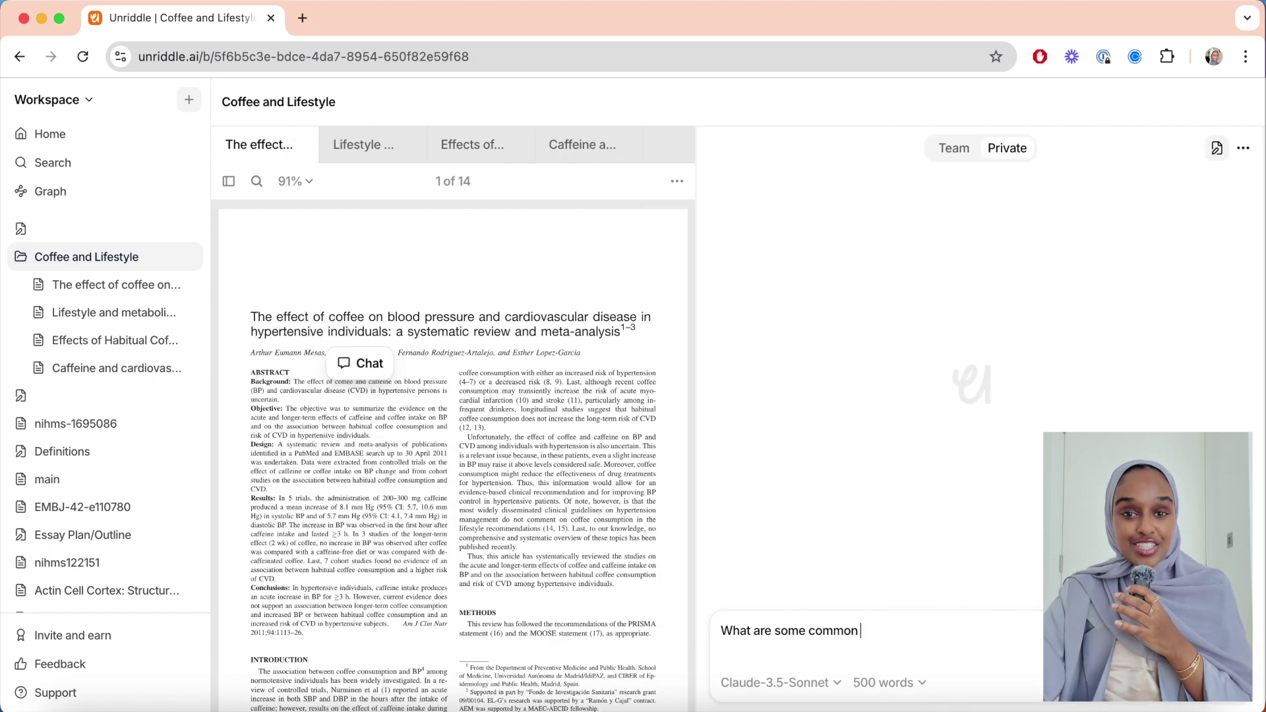
Ask the group chat 'What are some common challenges faced in this group of studies?' and view the answer.
text(challenge)
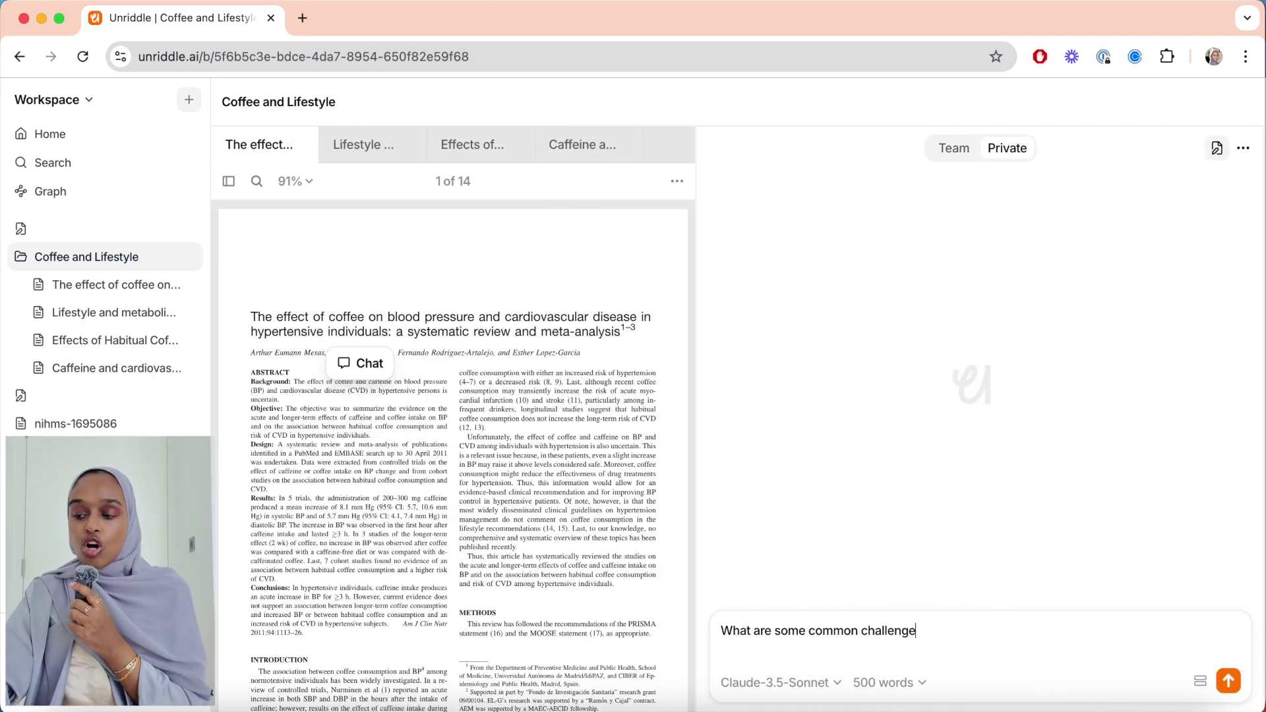
text(s faced in this)
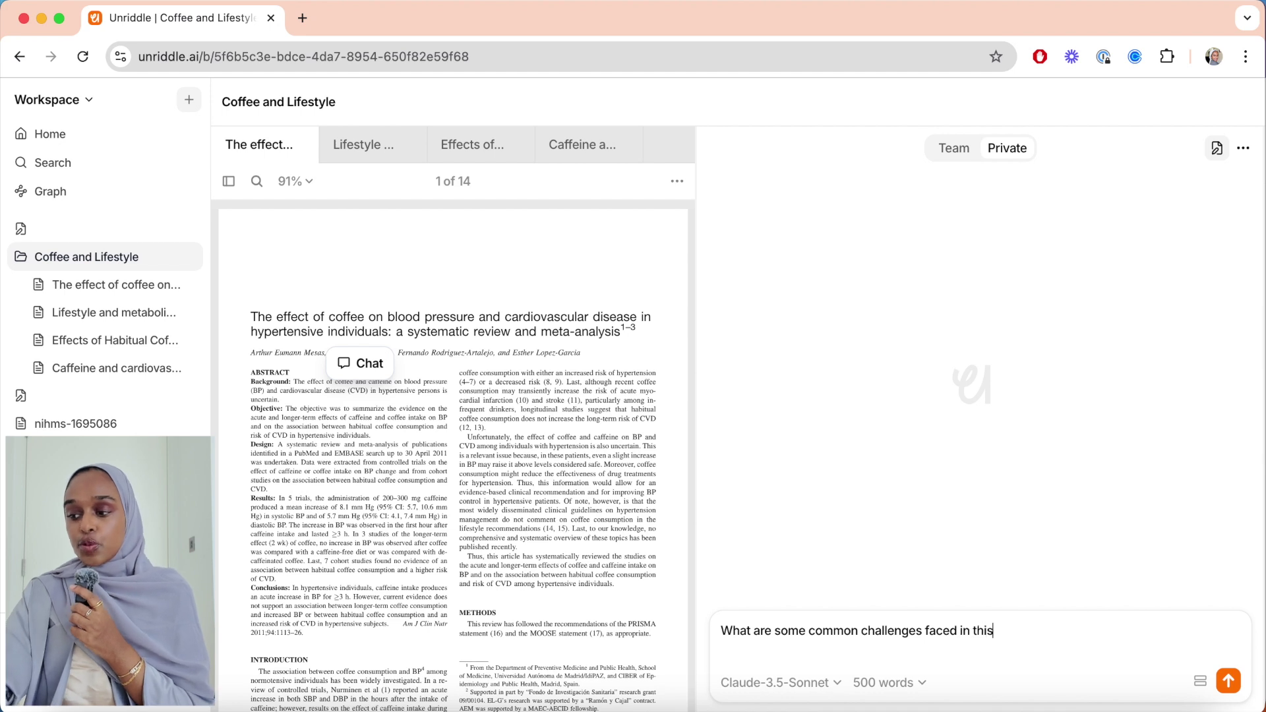
text( group of studies?)
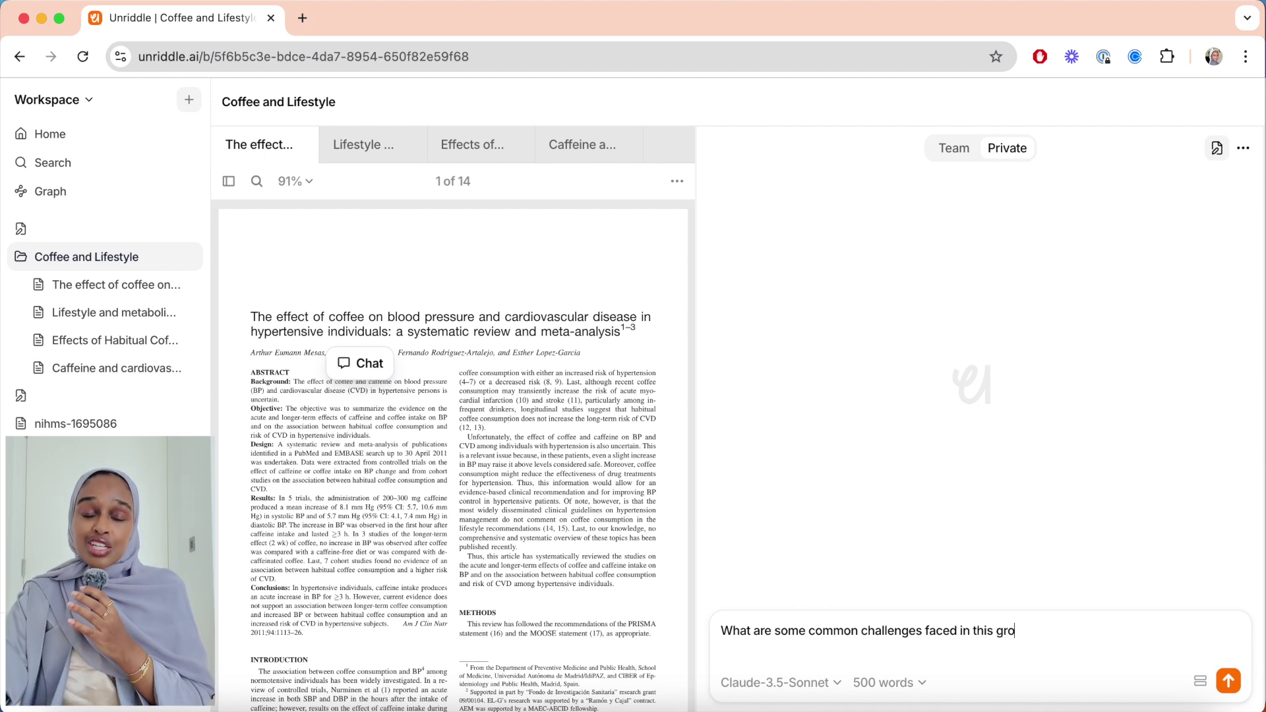
key(Return)
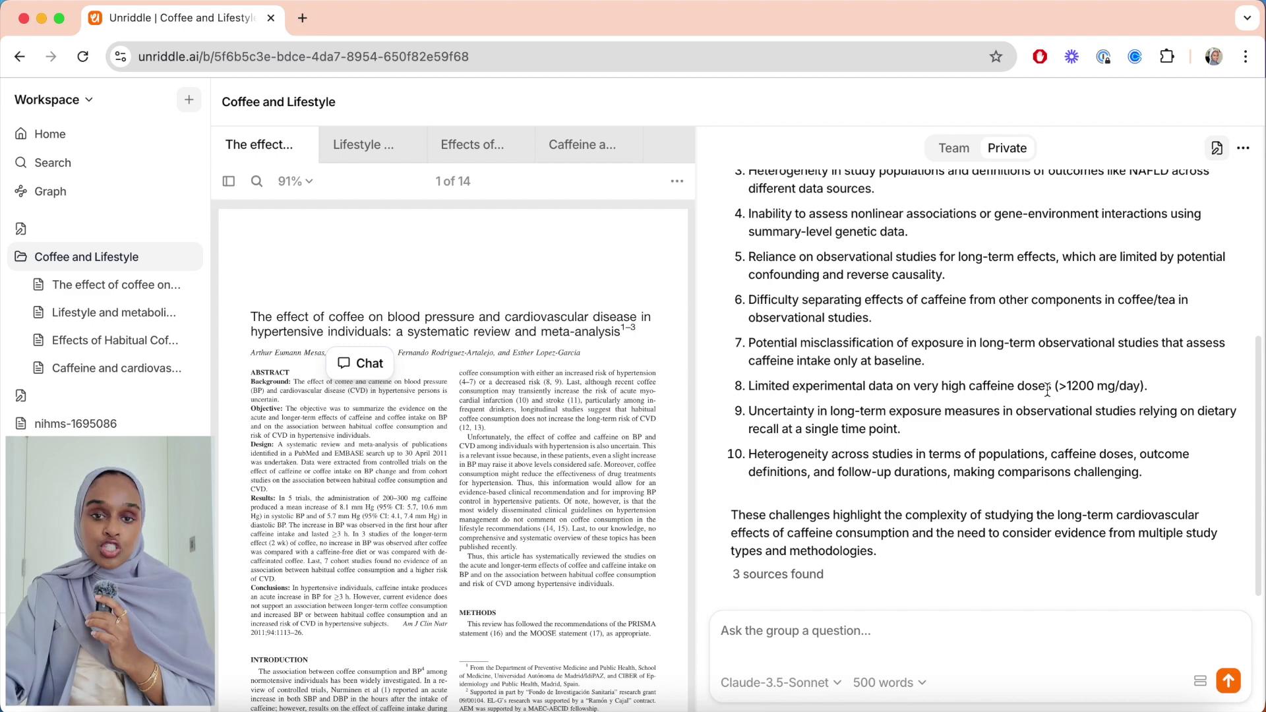
scroll(1100, 310, up, 5)
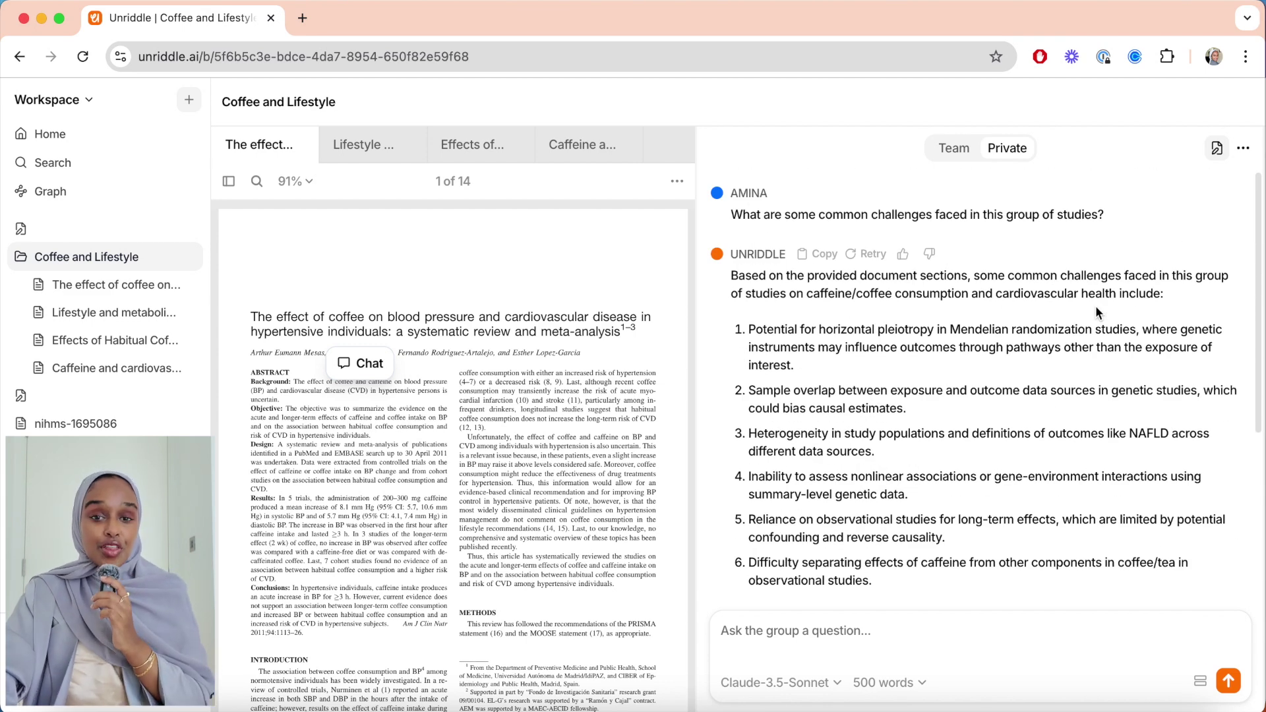
Dismiss the sidebar add-new menu and switch to the workspace Graph view.
click(190, 97)
click(190, 98)
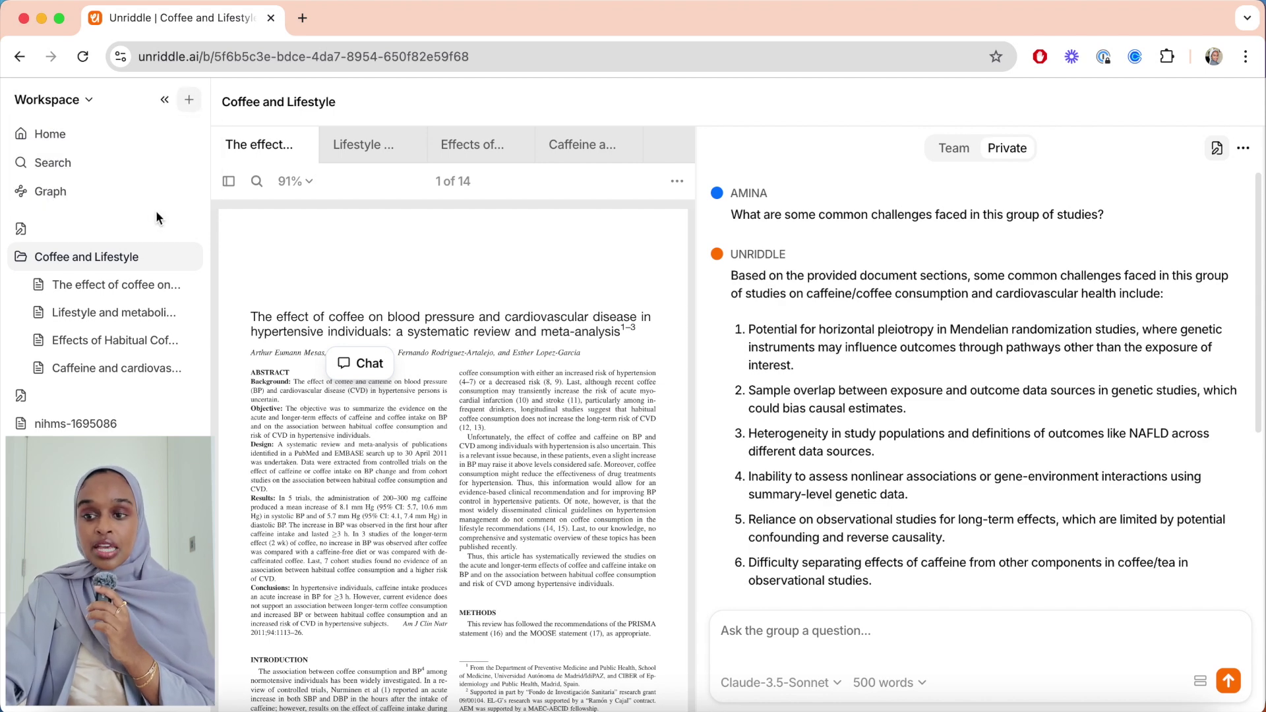
click(64, 193)
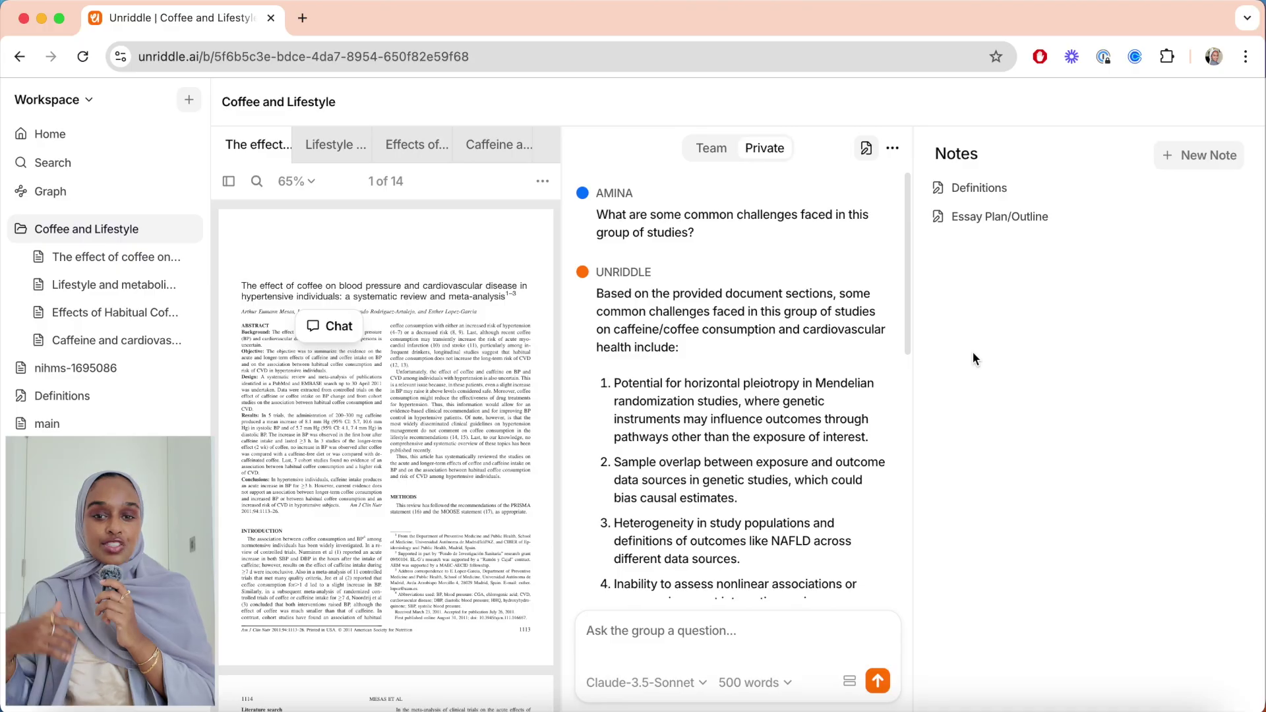
Create a new Untitled note, then click into the Essay Plan/Outline note and scroll its outline.
click(1199, 158)
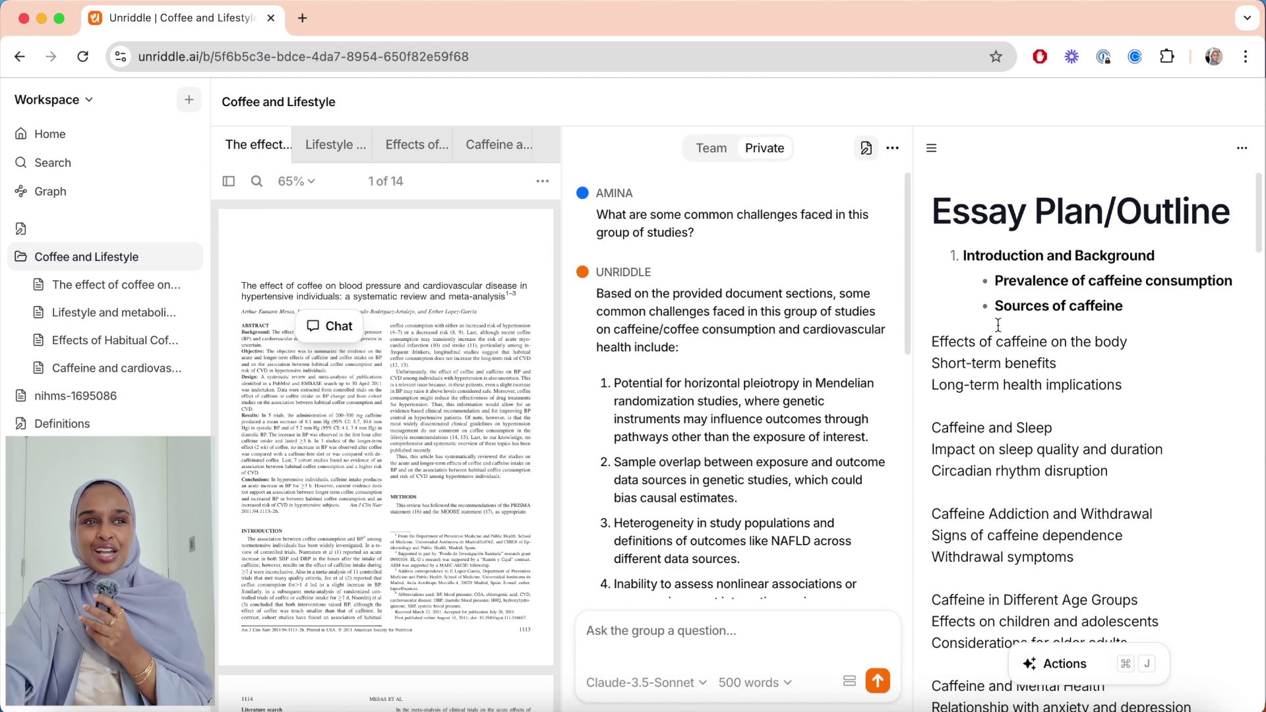
mouse_move(728, 444)
click(1004, 389)
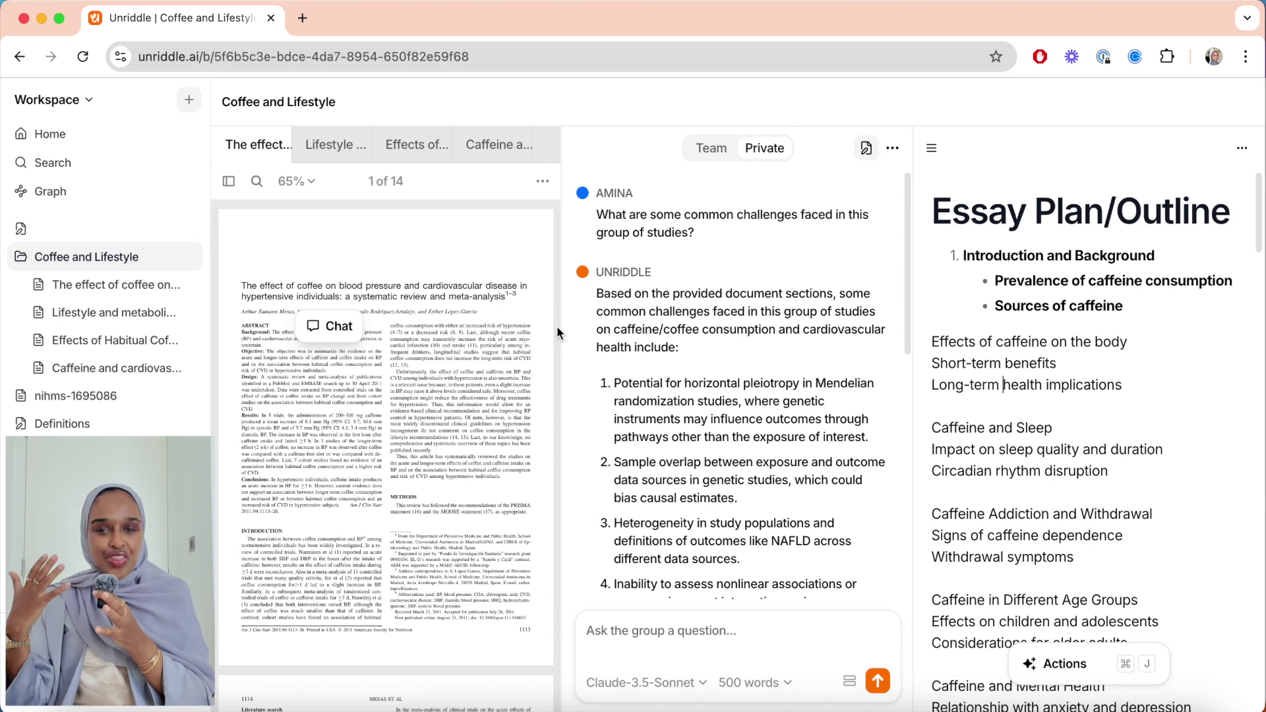
scroll(730, 383, down, 5)
scroll(730, 383, up, 5)
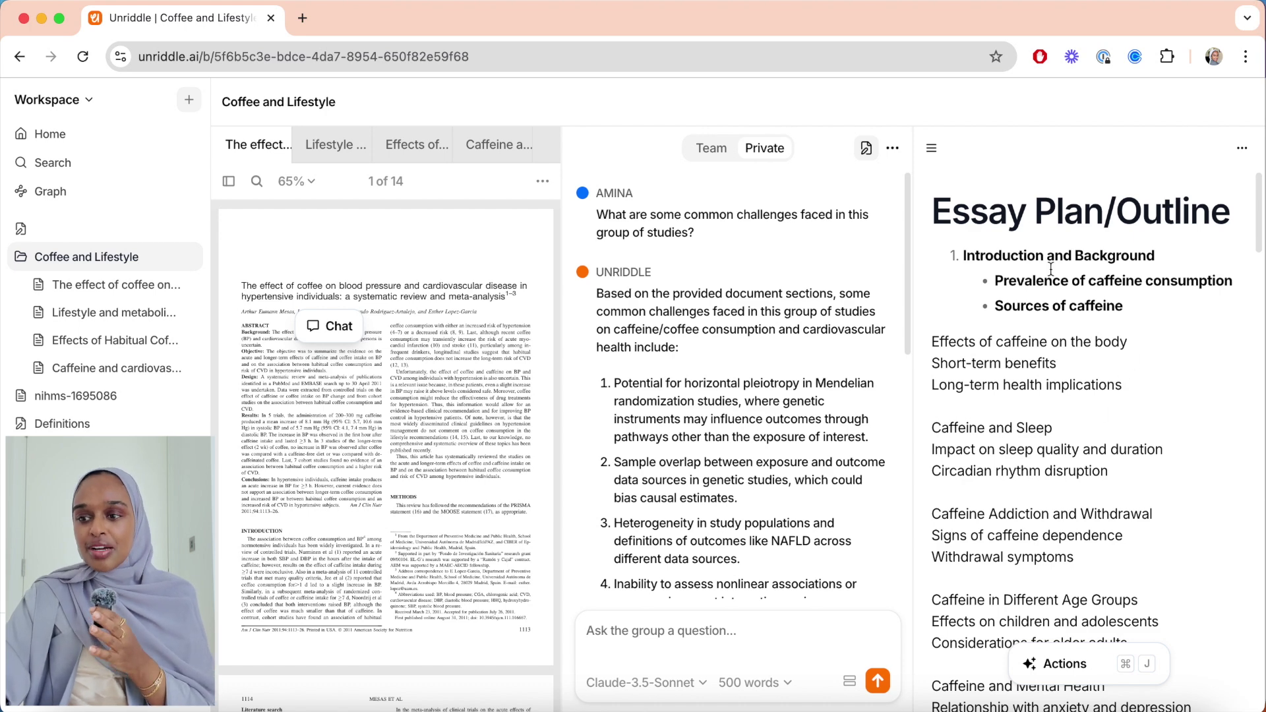
scroll(1051, 547, down, 15)
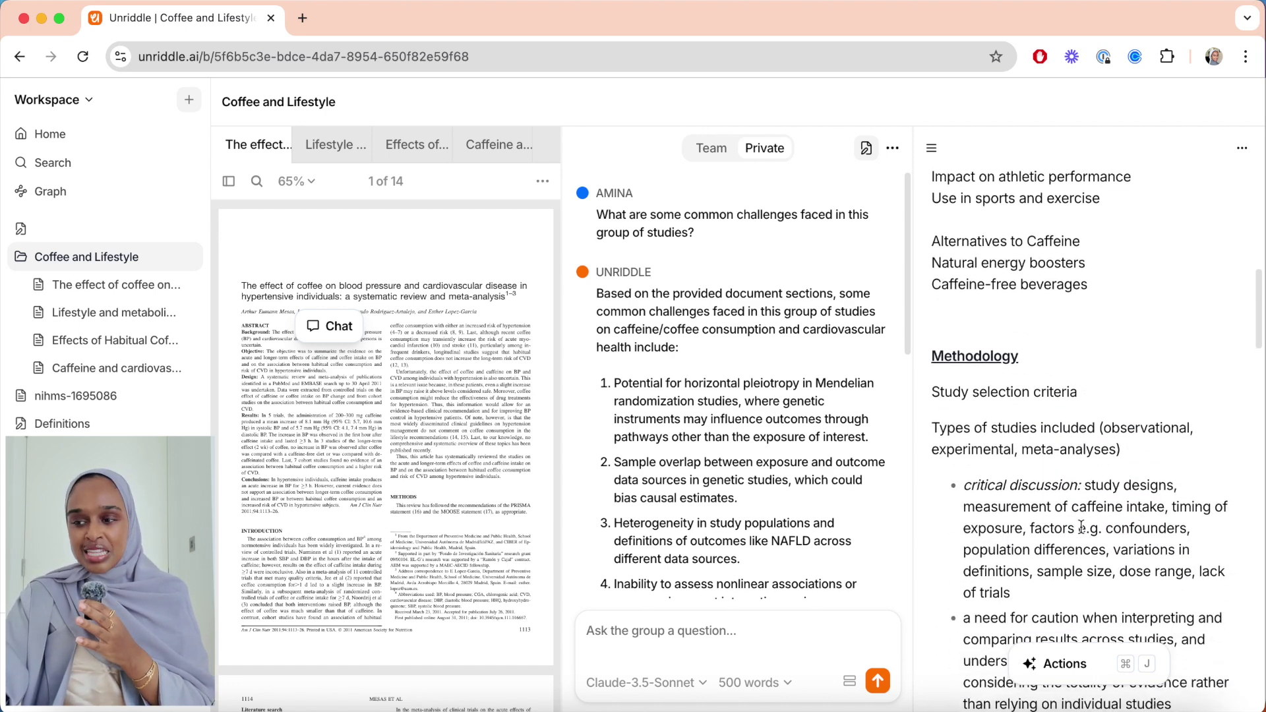
scroll(1082, 528, up, 15)
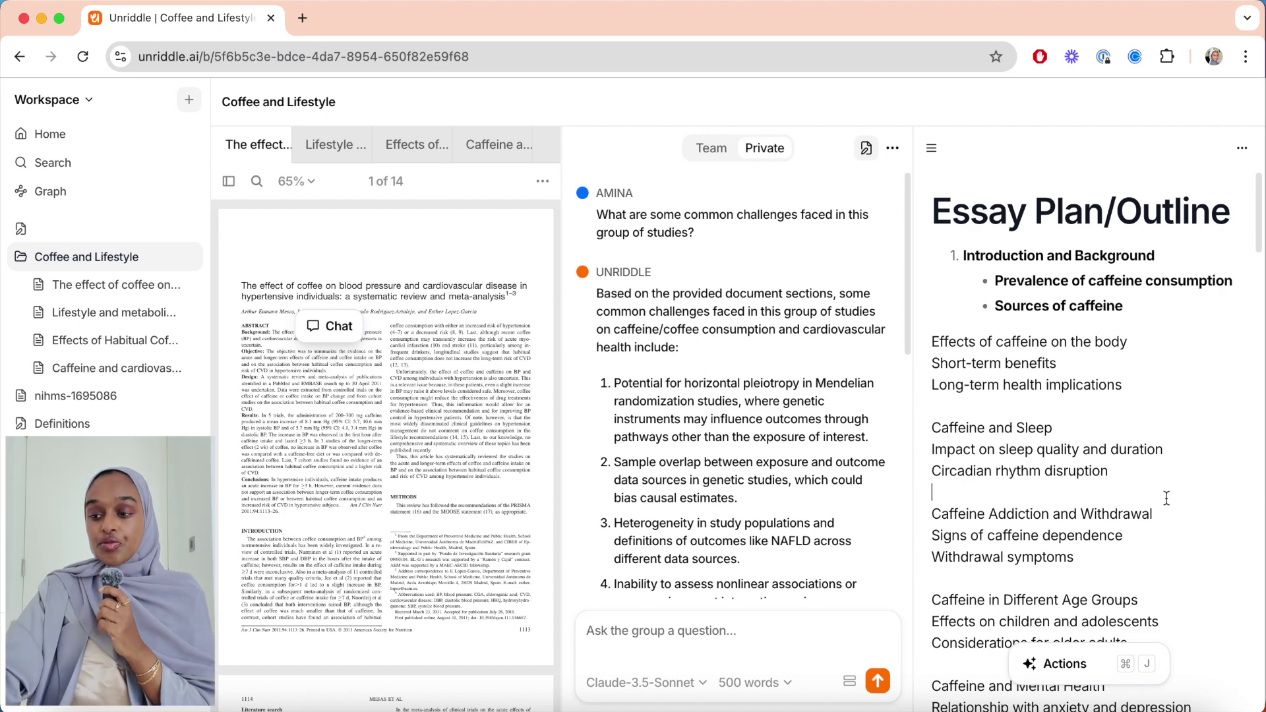
scroll(890, 386, down, 10)
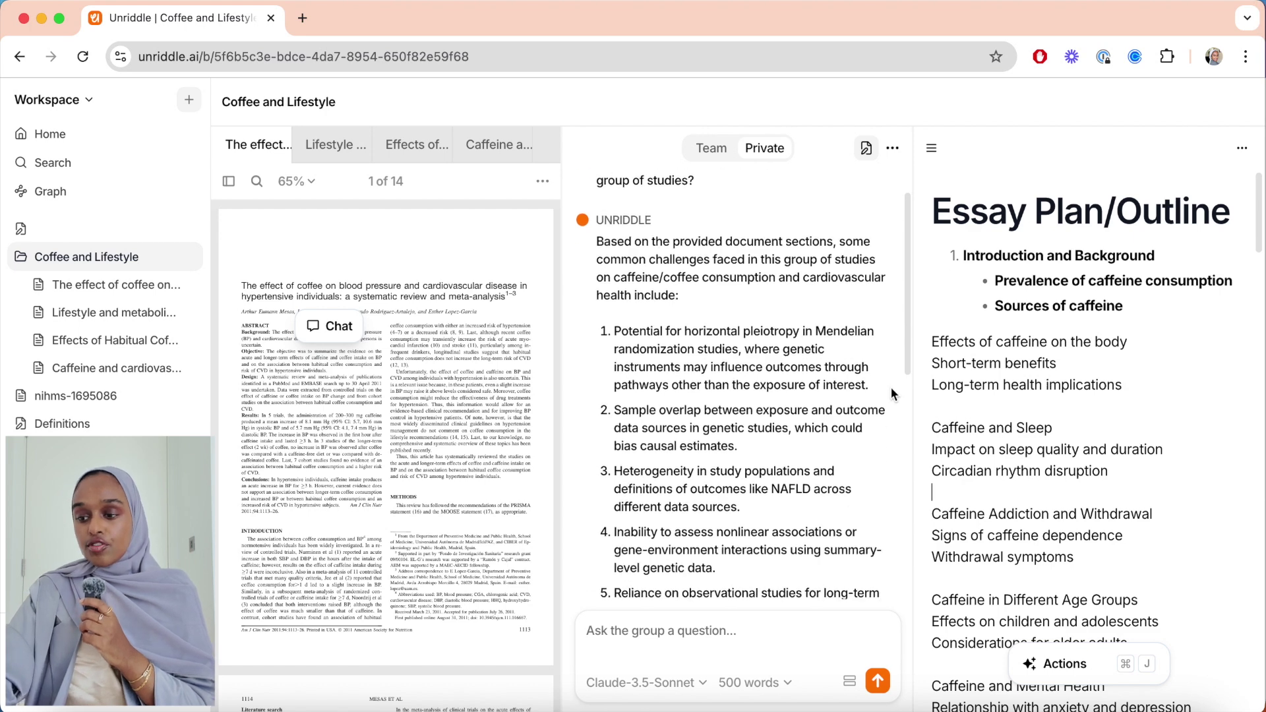
scroll(817, 394, up, 10)
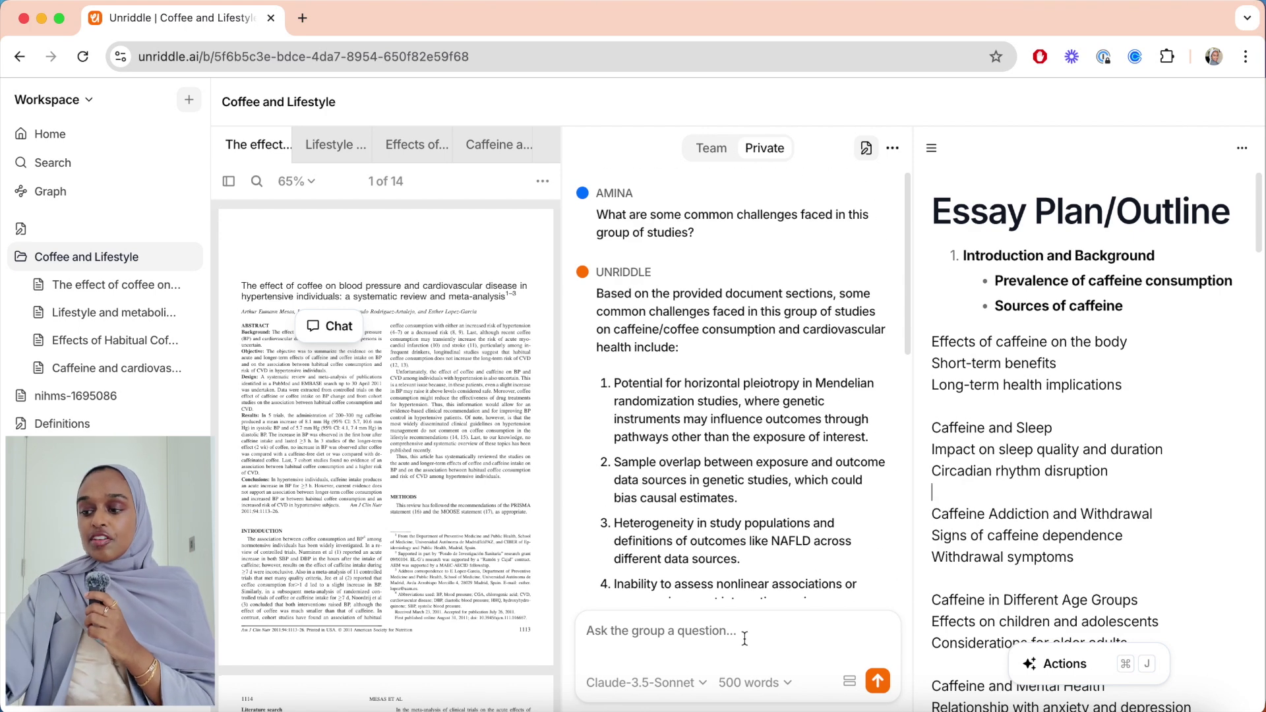
Ask the chat for a review-paper structure and essay outline on this topic and read the reply.
text(I am writing)
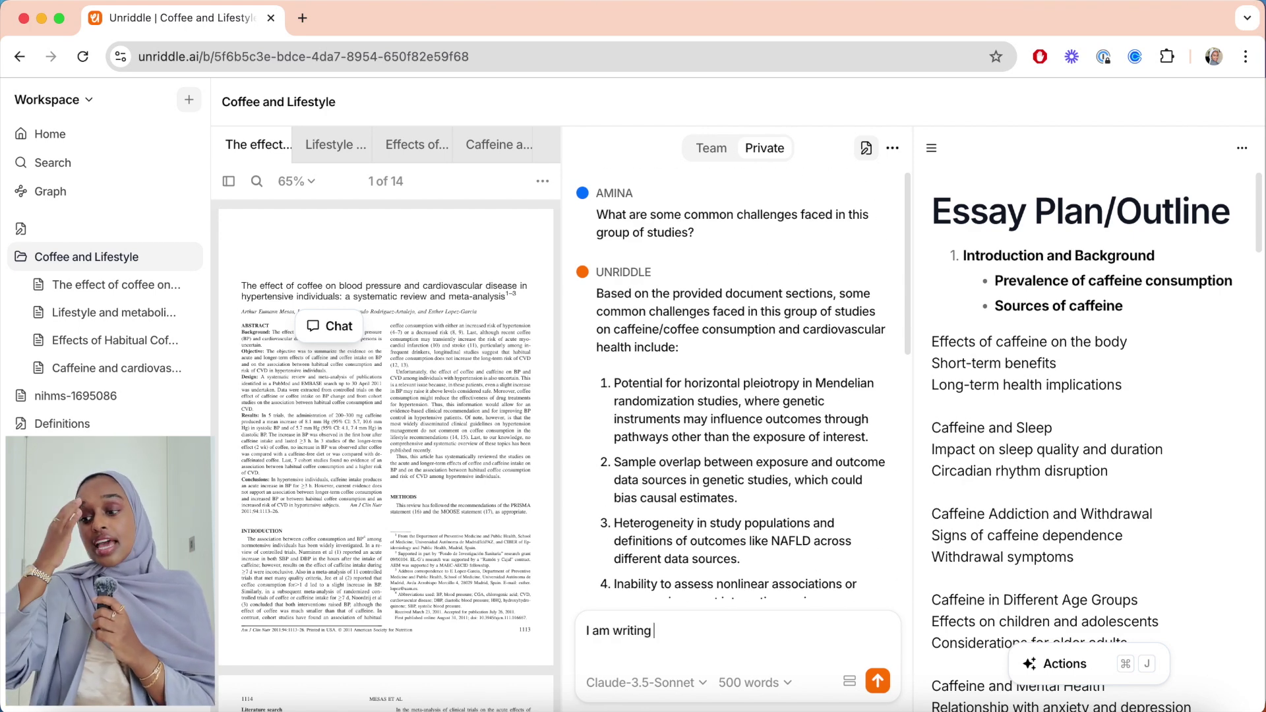
text( a review)
text(paper, give me a structure and outline for an essay on this topic)
key(Return)
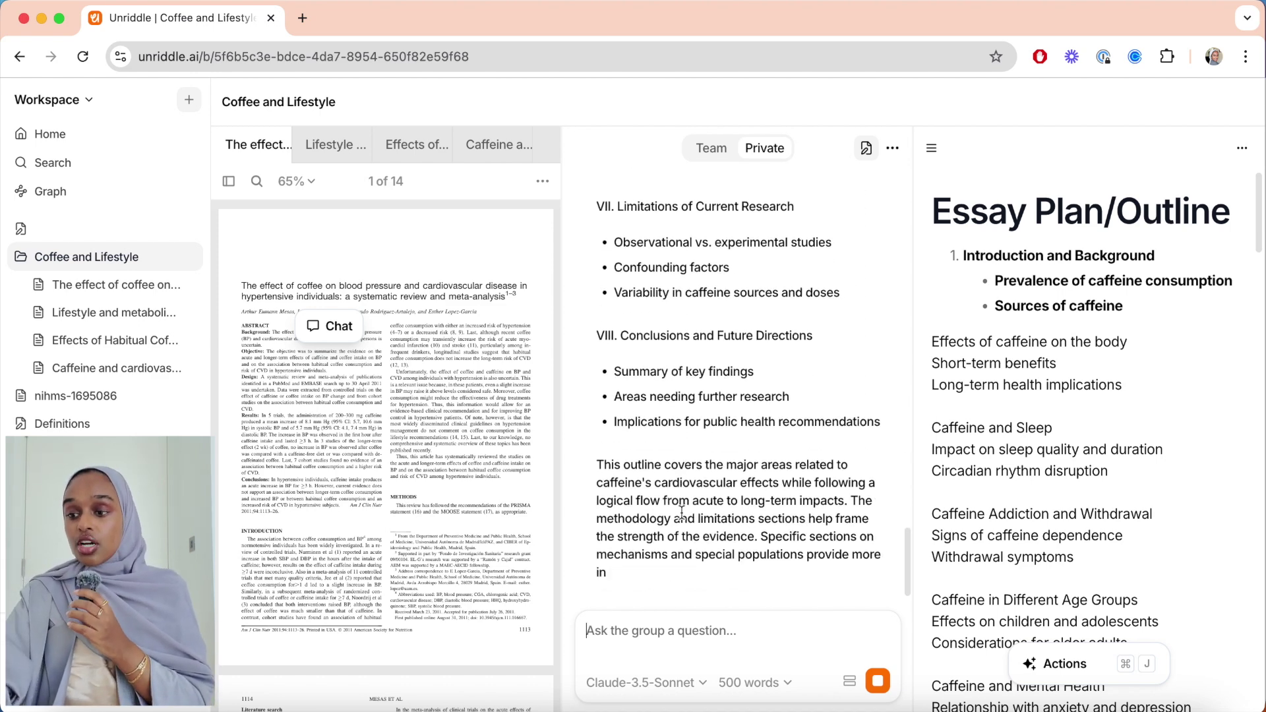
scroll(681, 513, up, 8)
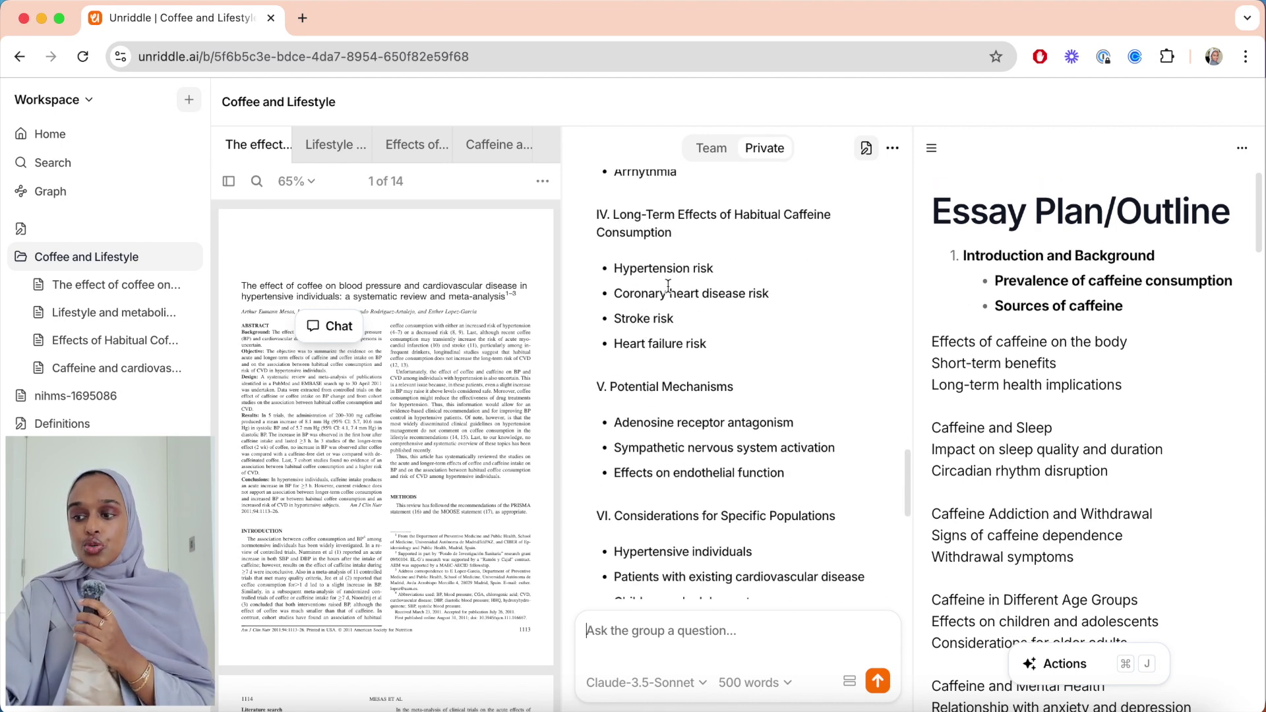
scroll(668, 285, down, 9)
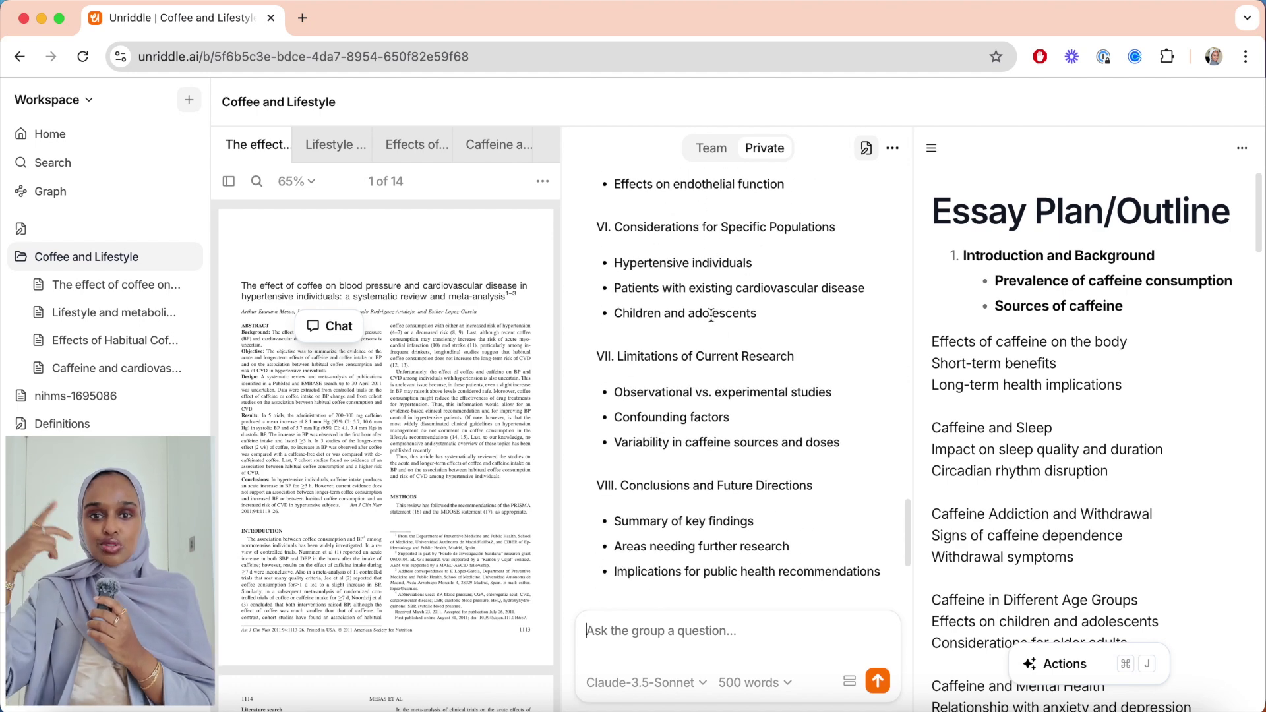
scroll(739, 307, down, 4)
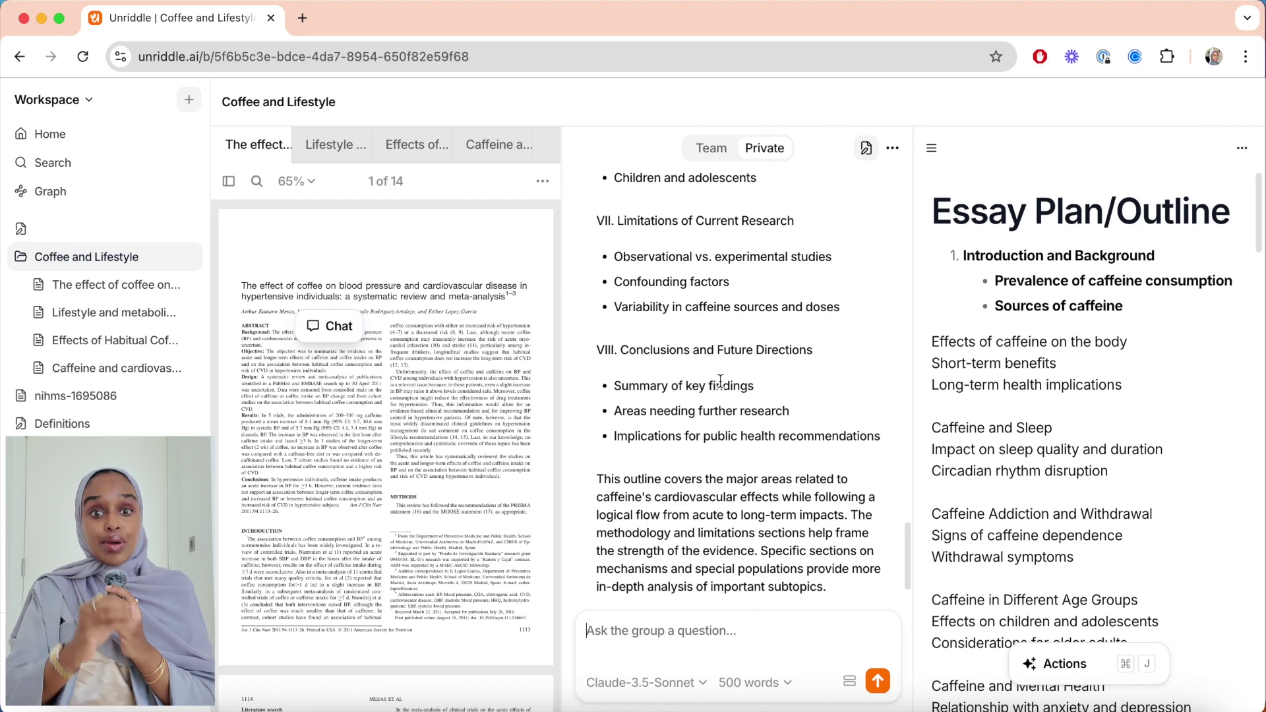
scroll(720, 381, down, 1)
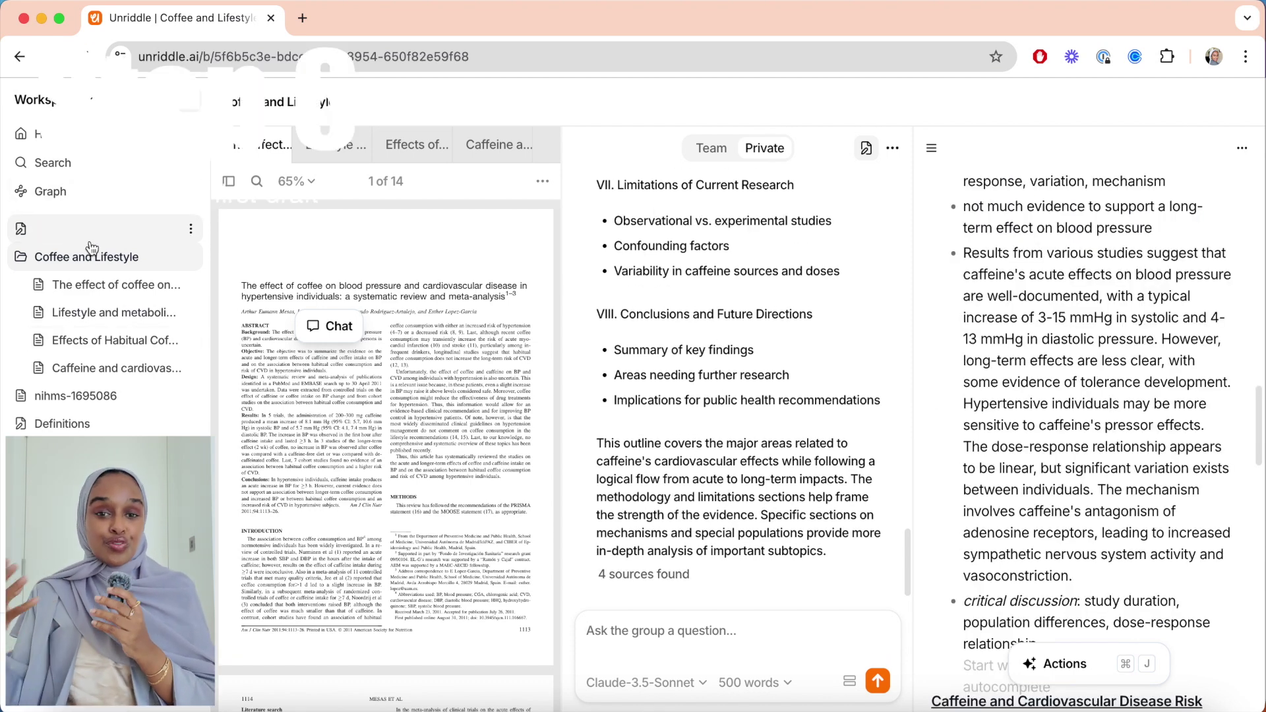
Open the Essay Plan/Outline note, narrow the PDF viewer and collapse the chat so the note widens.
scroll(93, 393, down, 2)
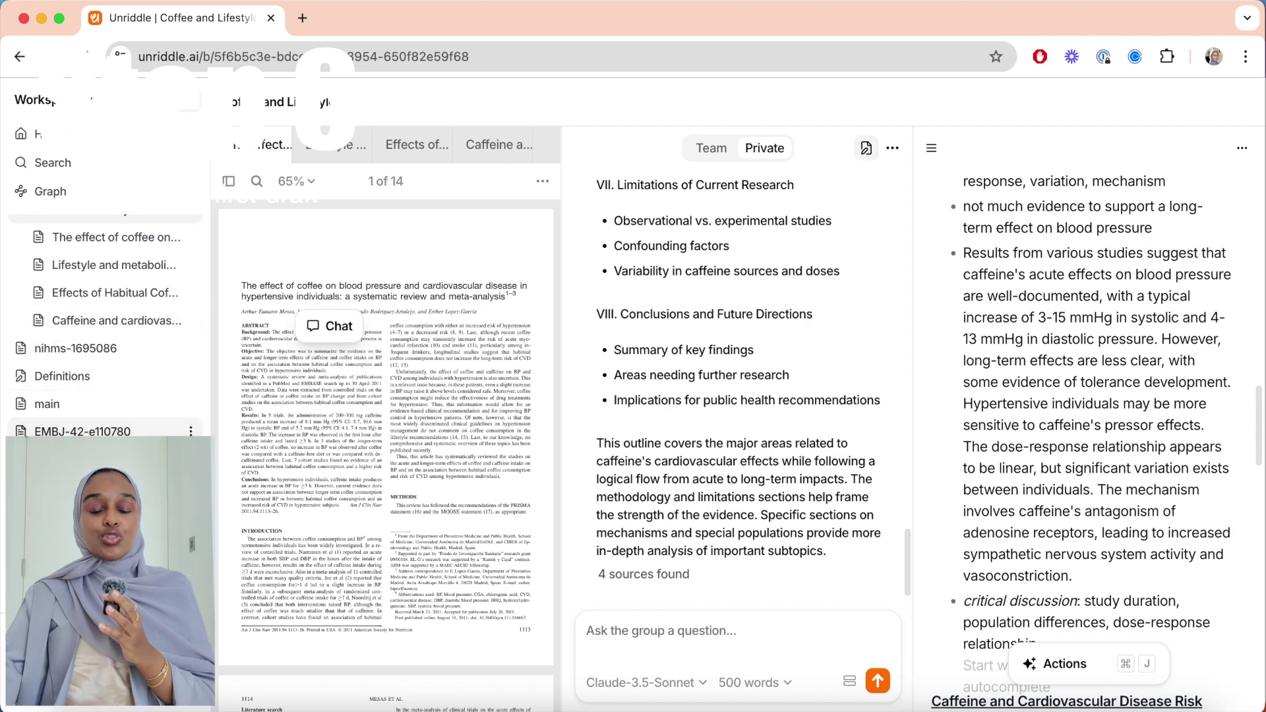
scroll(96, 343, up, 2)
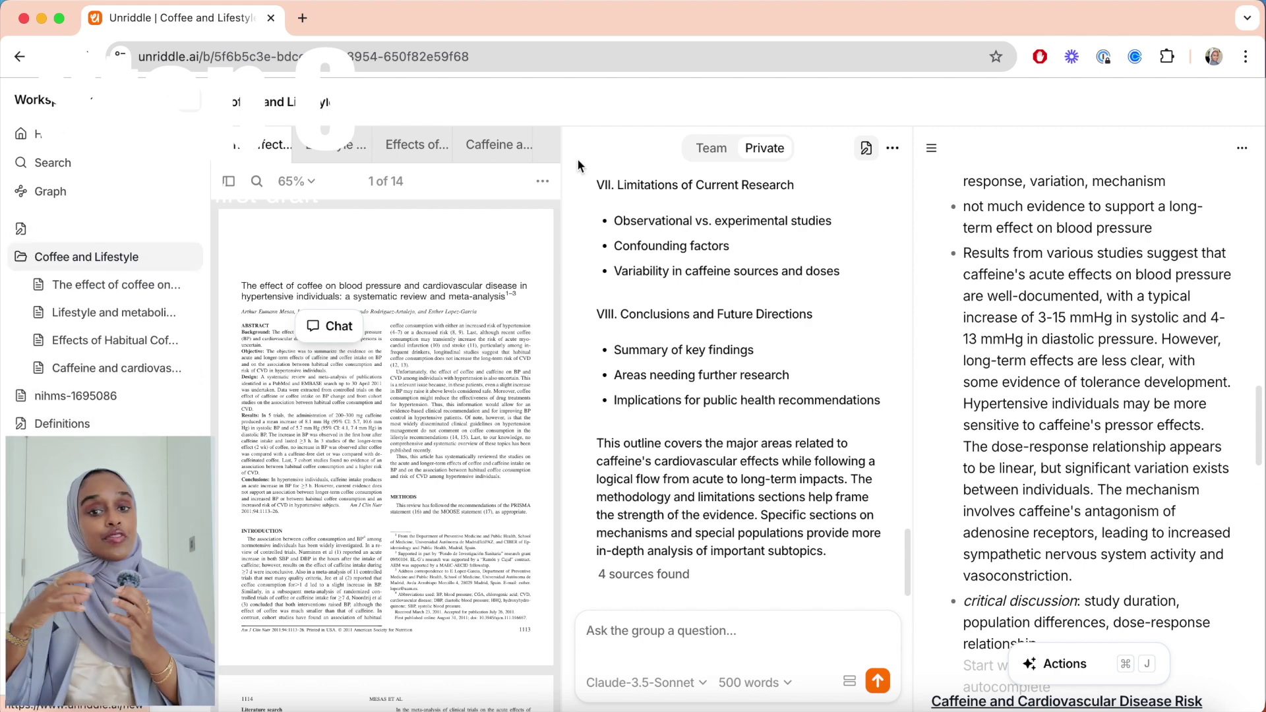
click(931, 146)
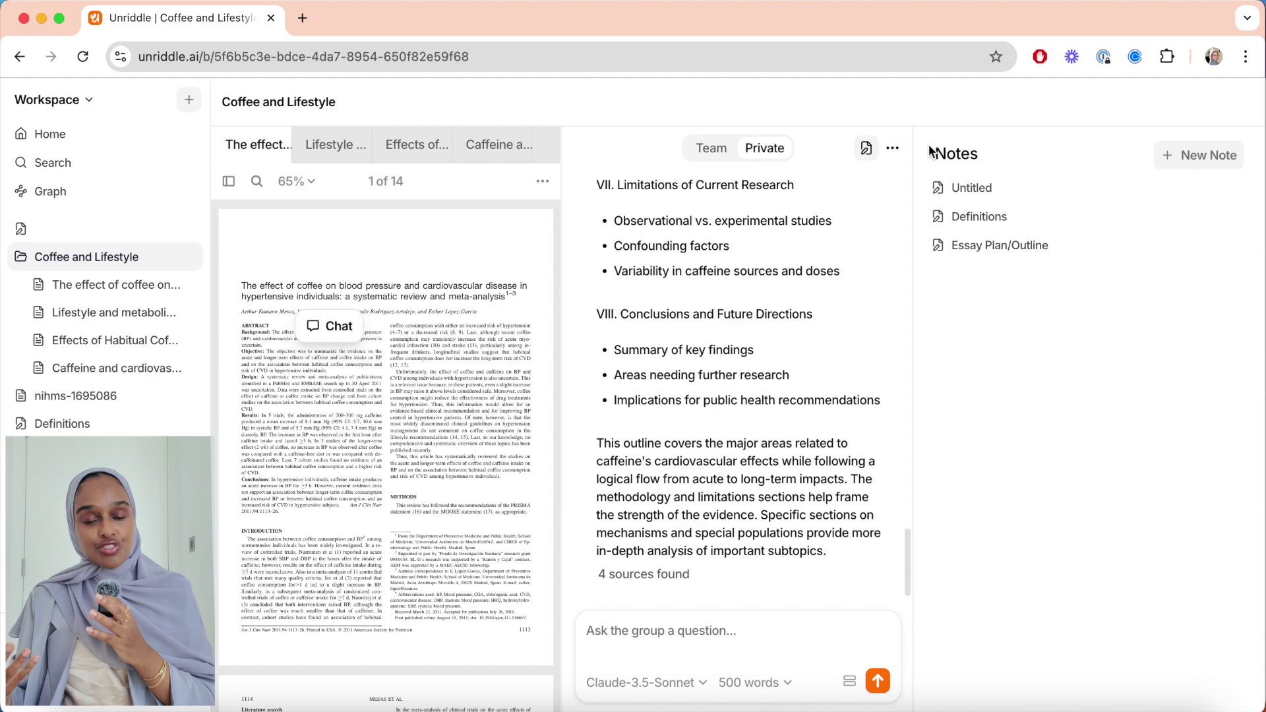
click(992, 245)
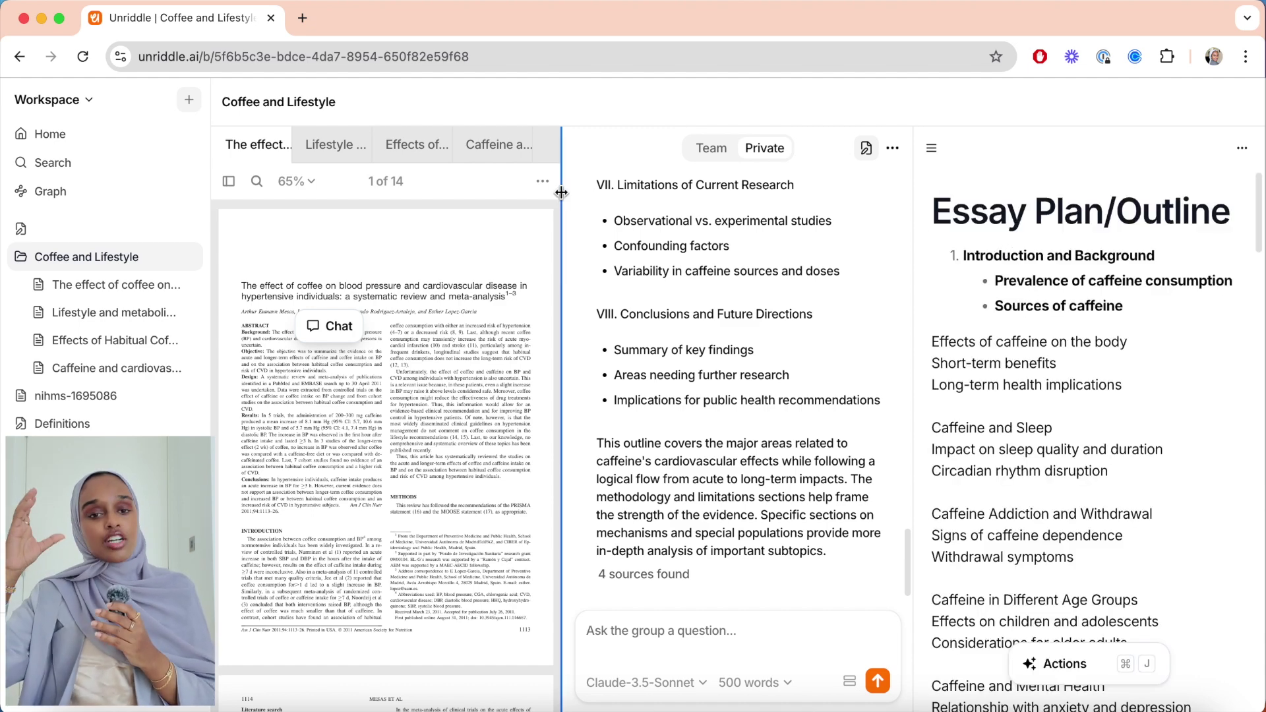
drag(561, 191, 313, 191)
drag(916, 260, 321, 337)
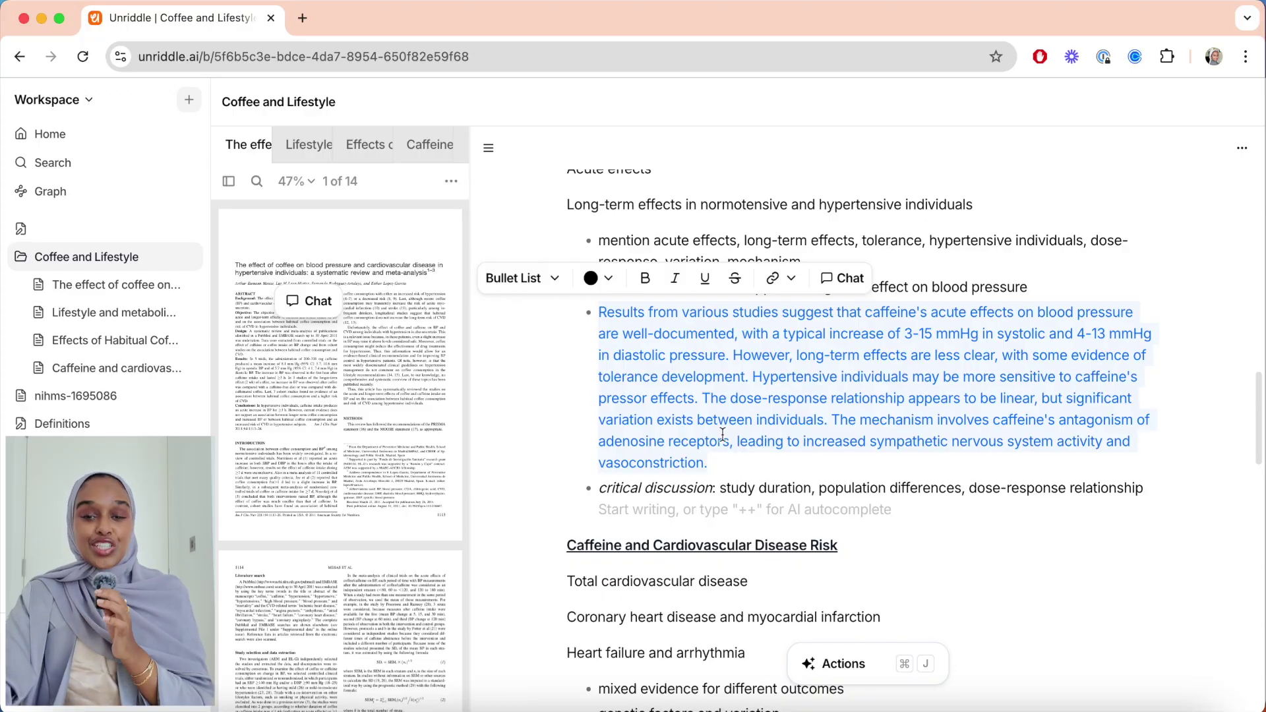
Select the Results sentences from 'The dose-response relationship' to 'vasoconstriction.' and show their AI actions.
click(727, 442)
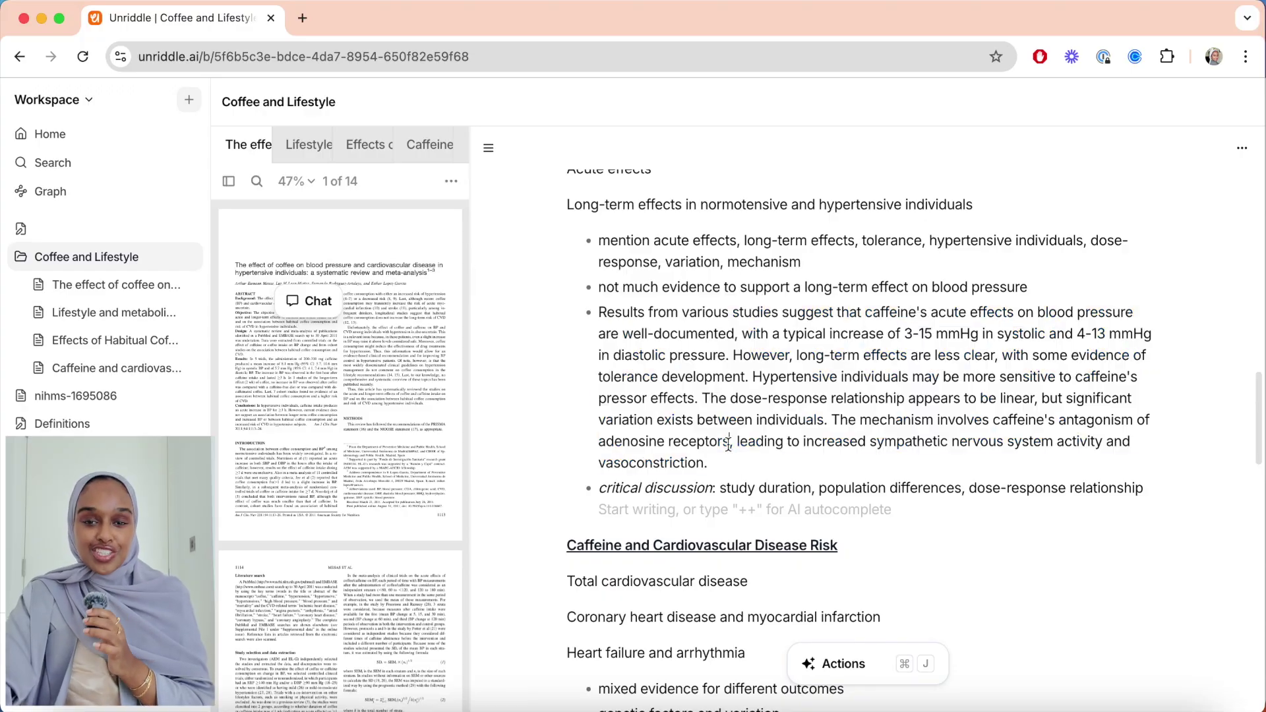
drag(709, 463, 704, 398)
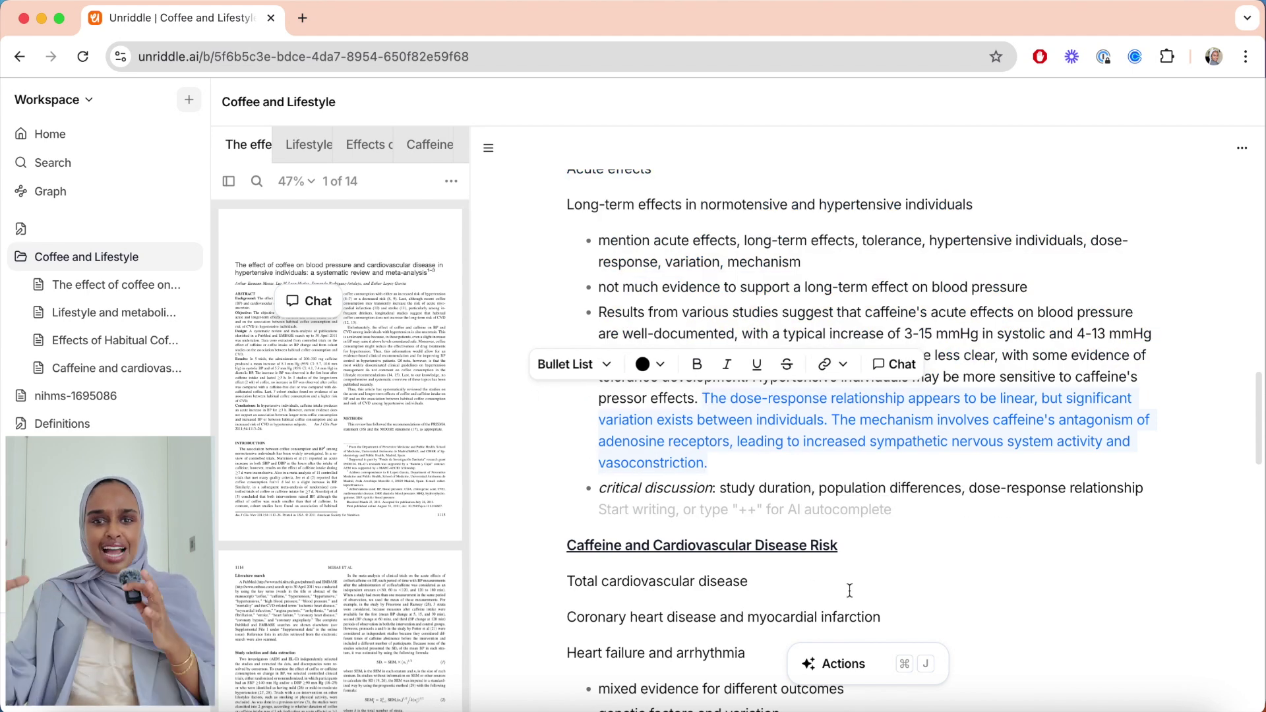
click(842, 659)
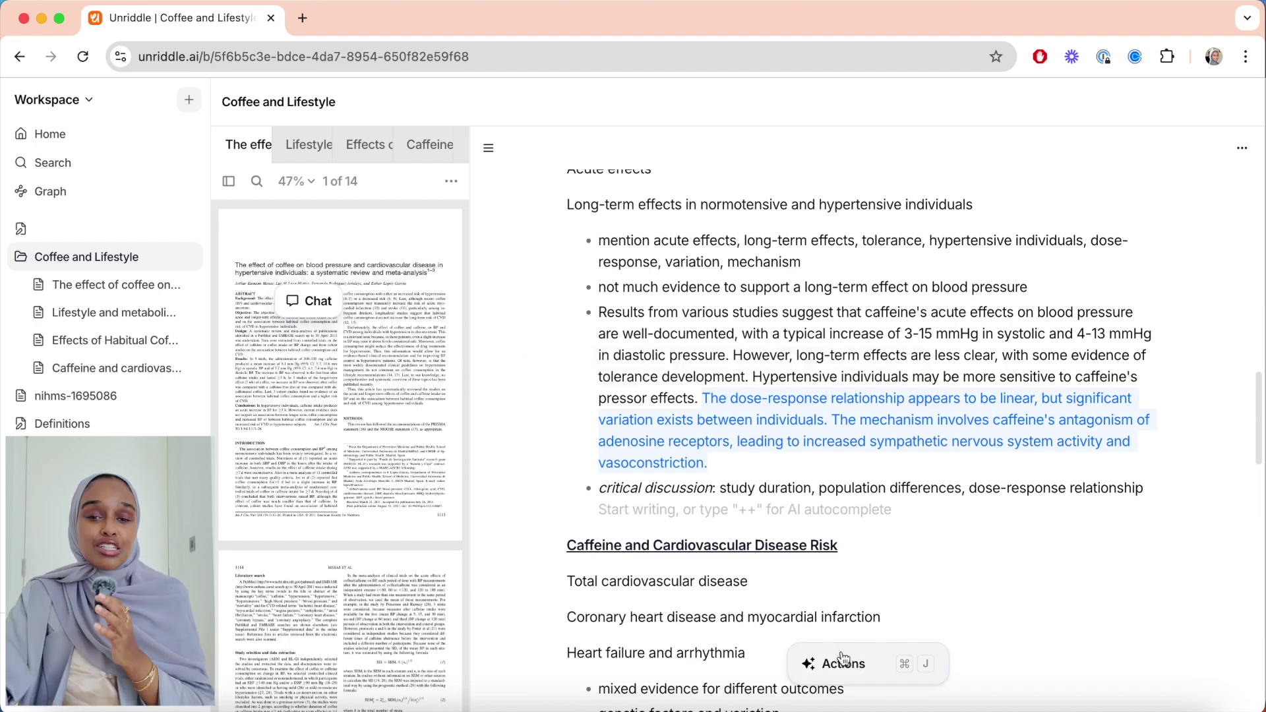
click(842, 660)
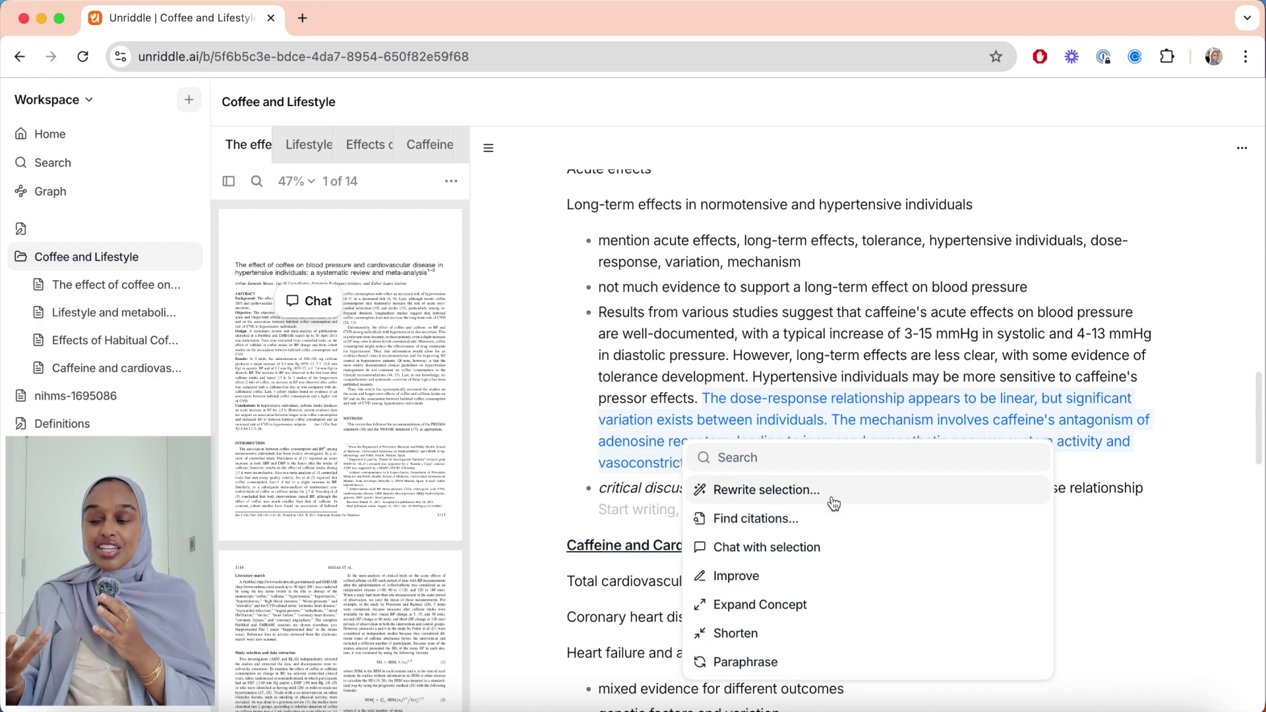
Find citations for the selected sentences from Online sources, sorted by Relevance.
click(807, 521)
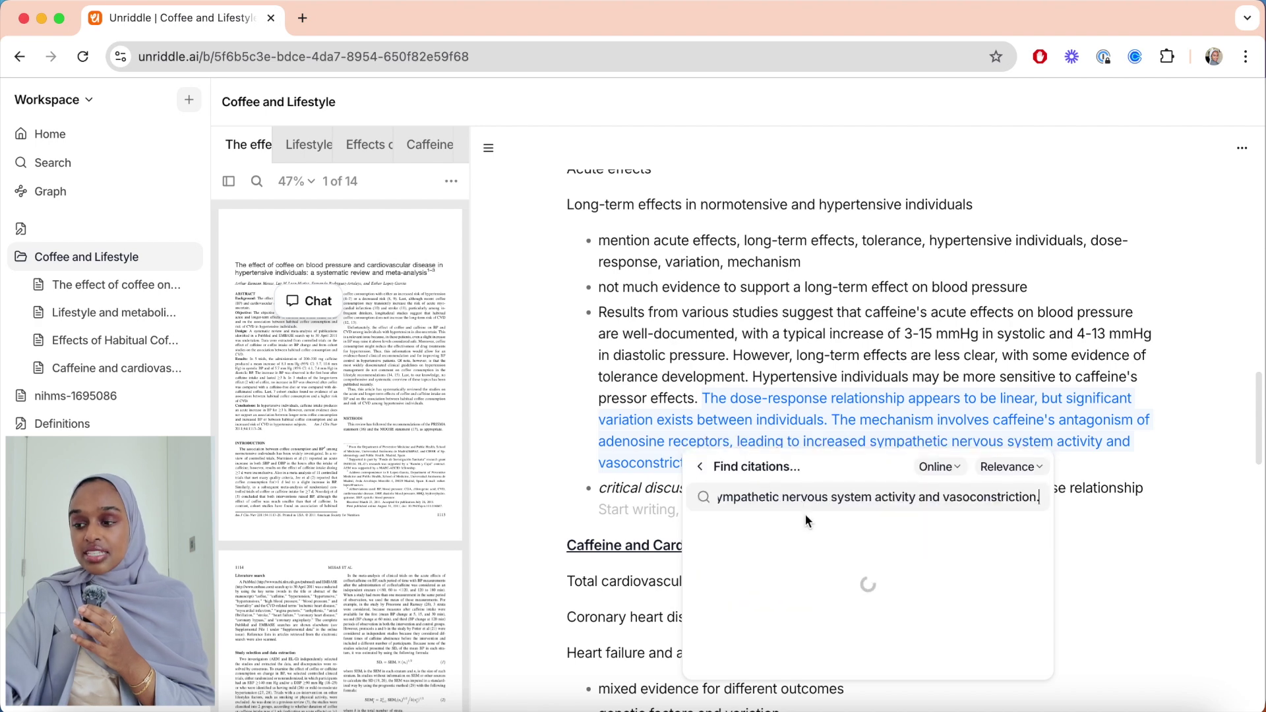
click(940, 468)
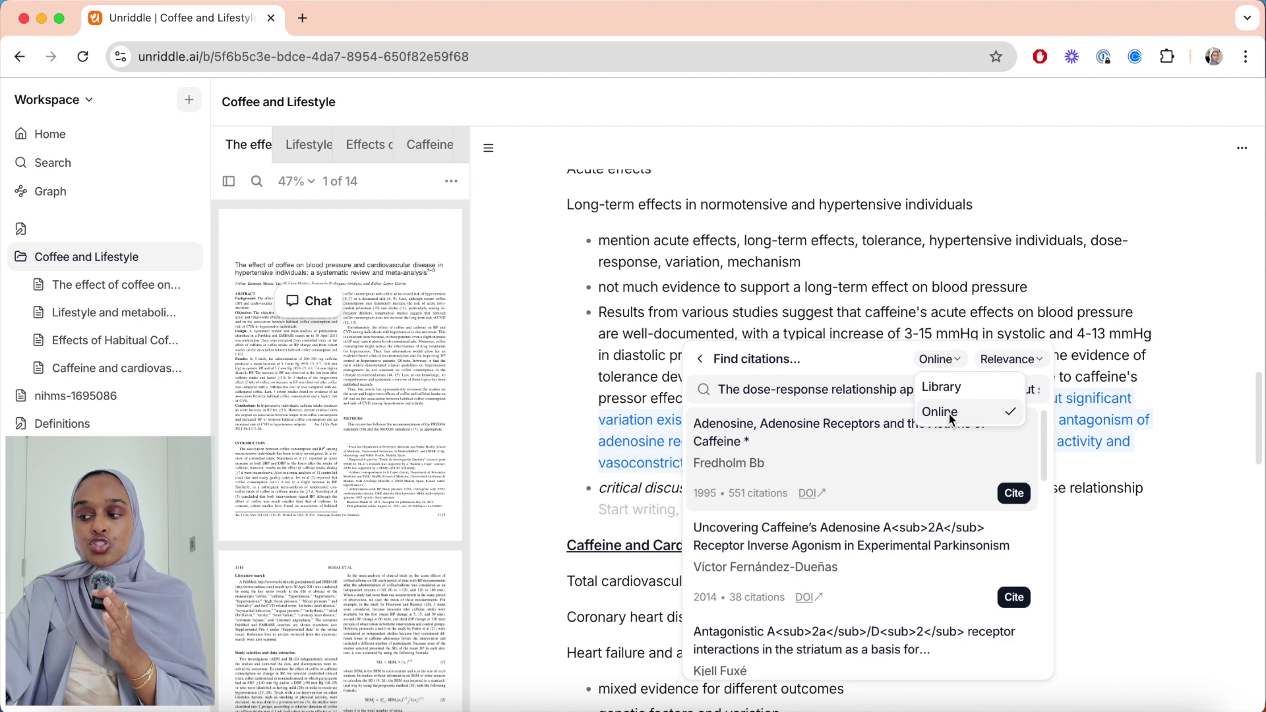
click(949, 419)
click(1009, 359)
click(976, 386)
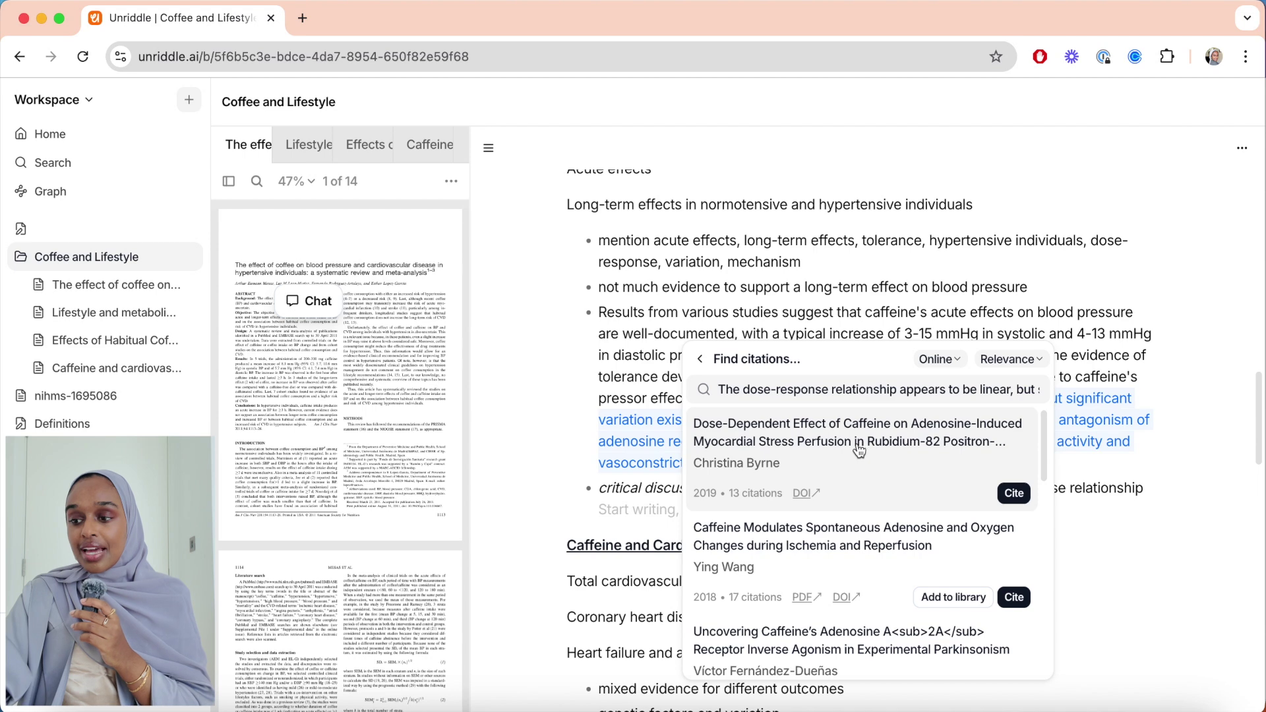
Check the top result's ScienceDirect article page via its DOI, then return to Unriddle.
click(803, 495)
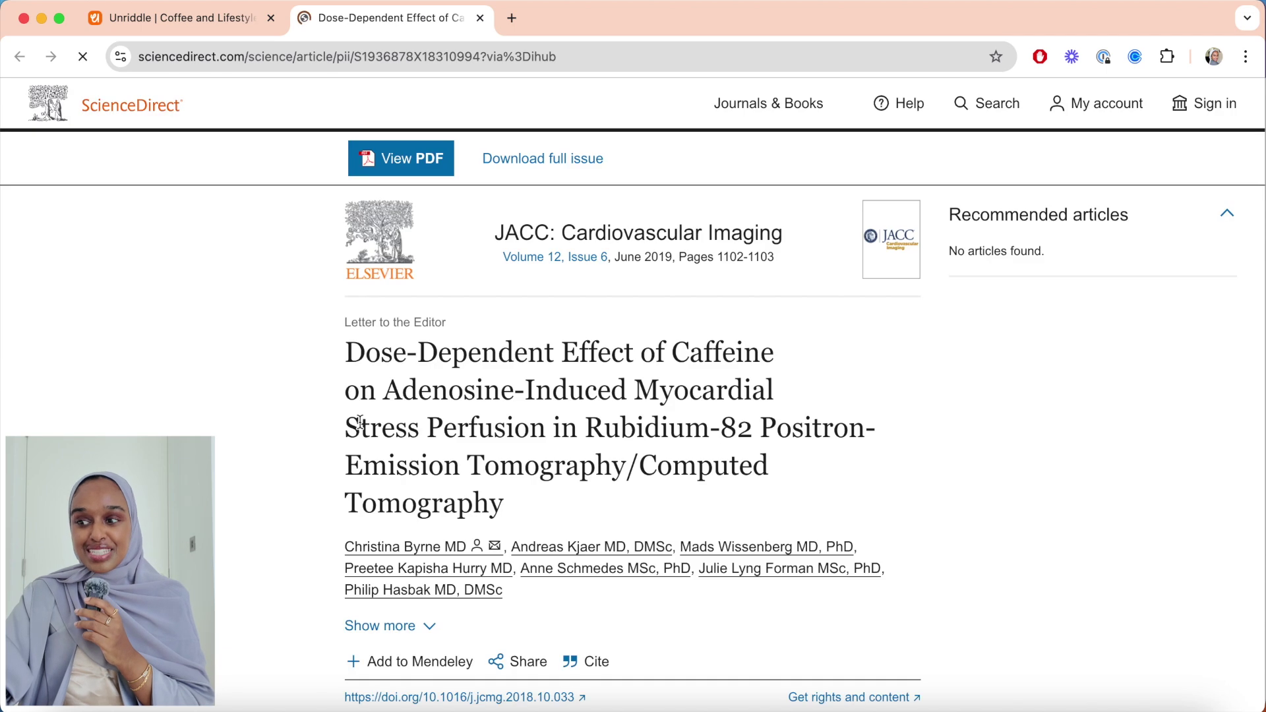
scroll(534, 491, down, 10)
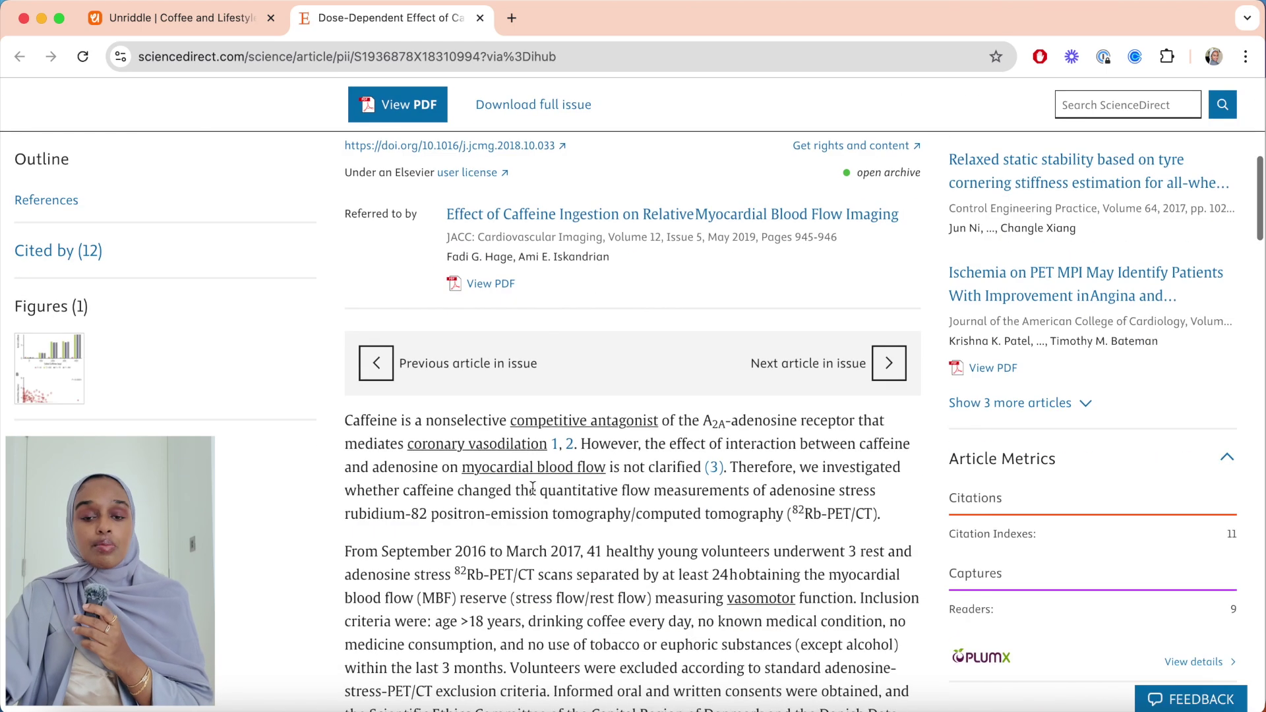
scroll(533, 488, up, 10)
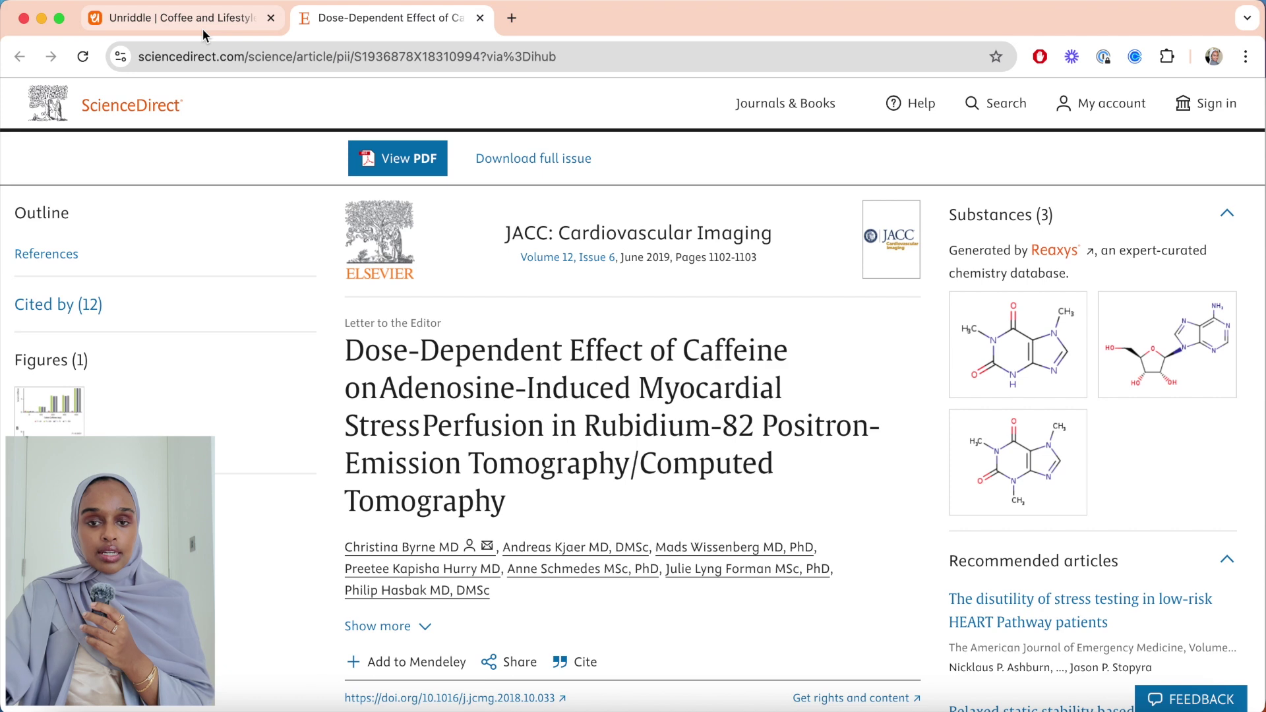
click(203, 29)
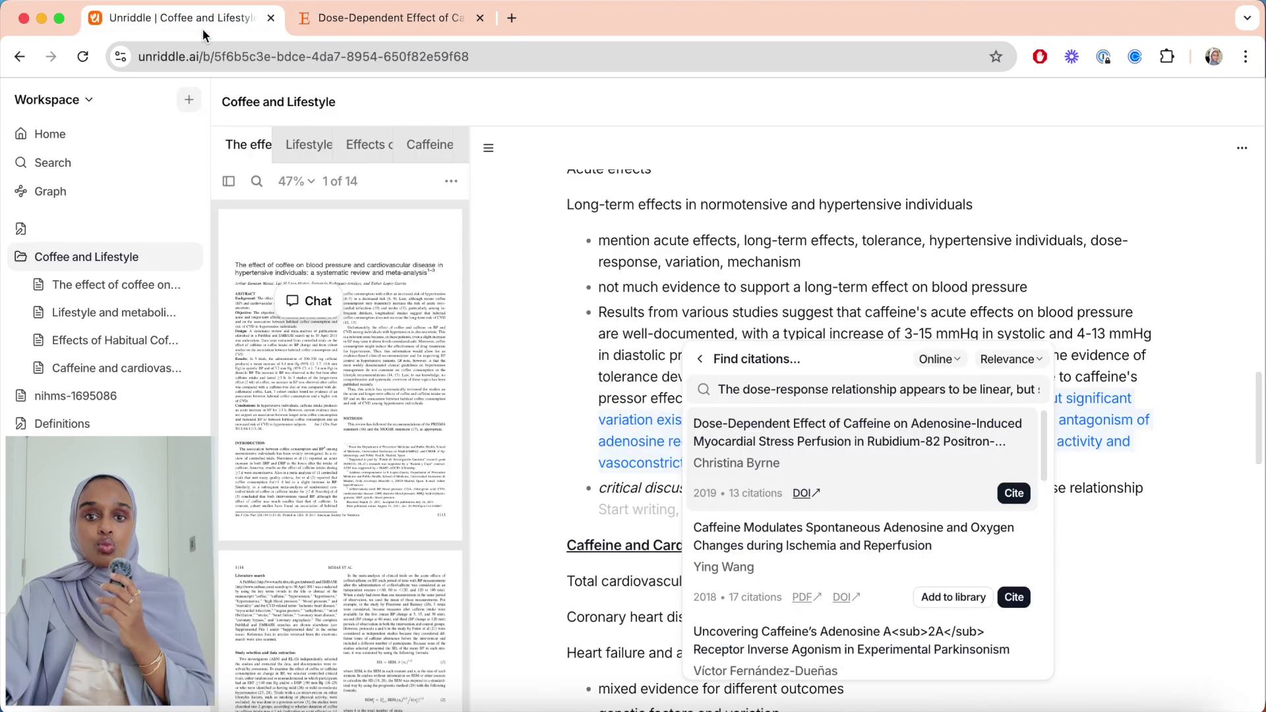
Cite the 2019 Dose-Dependent Effect of Caffeine paper as [1] and jump to its References entry.
click(1012, 494)
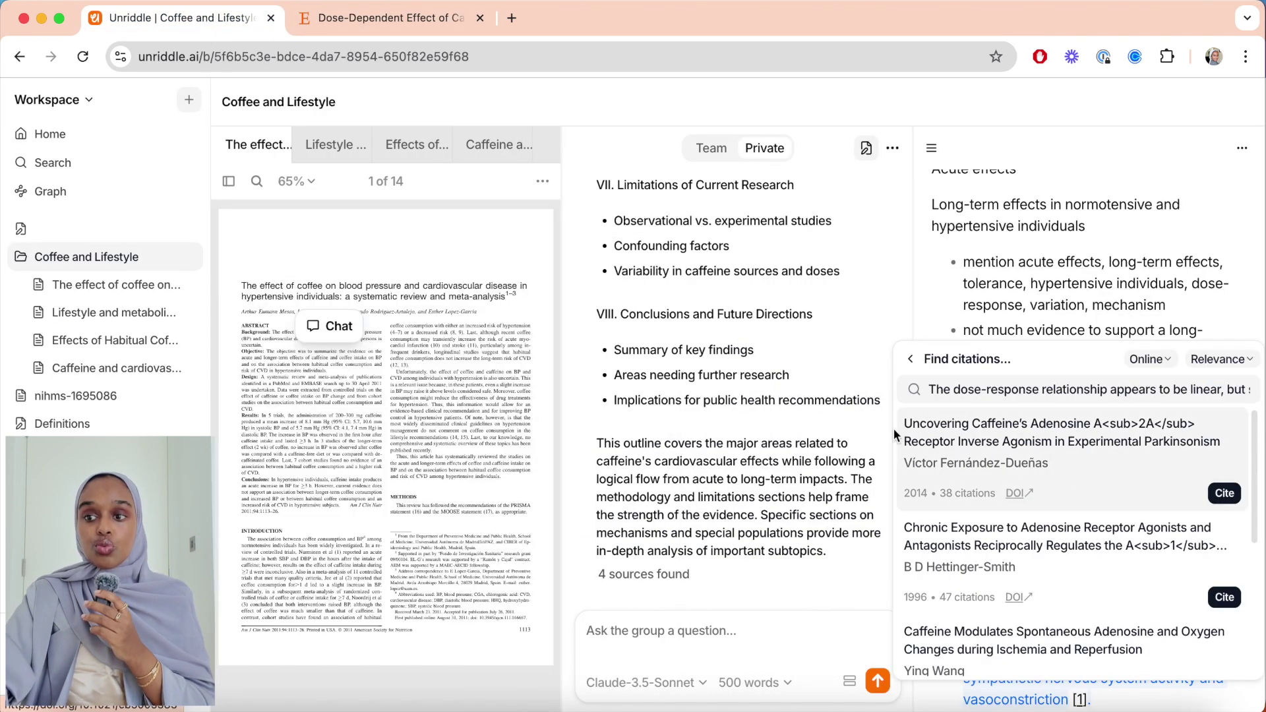
click(1083, 298)
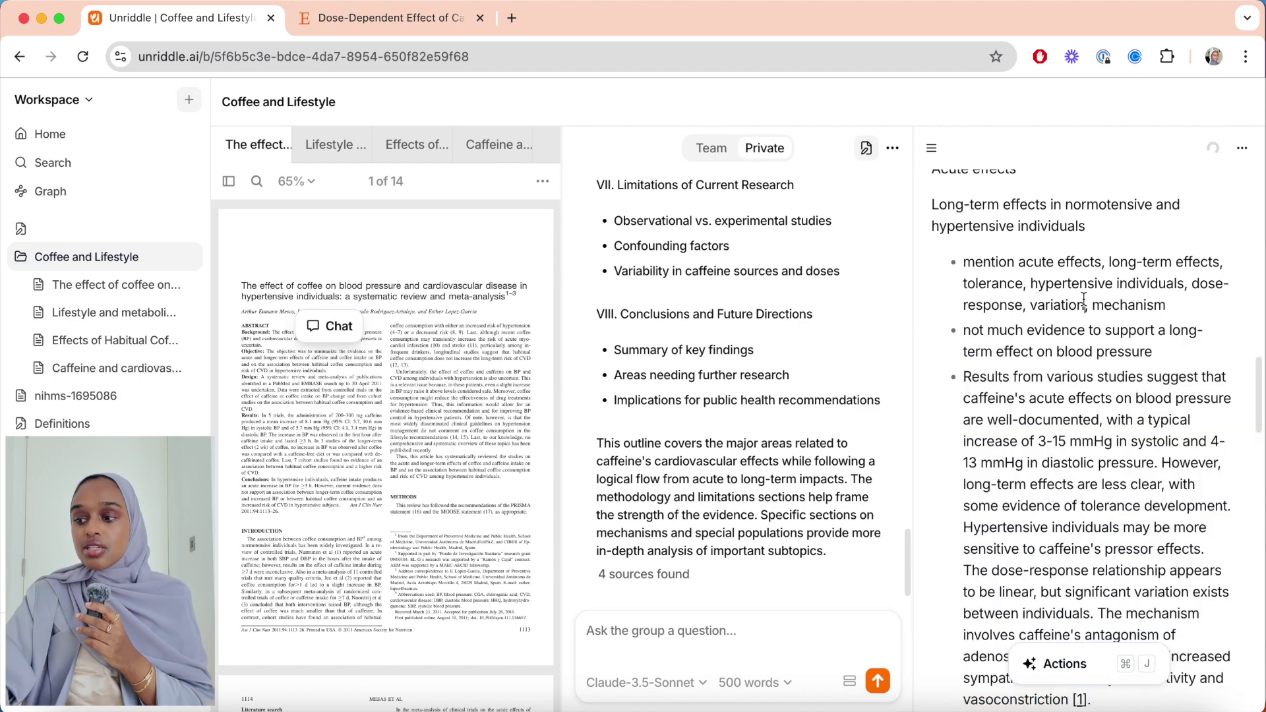
scroll(1081, 396, down, 5)
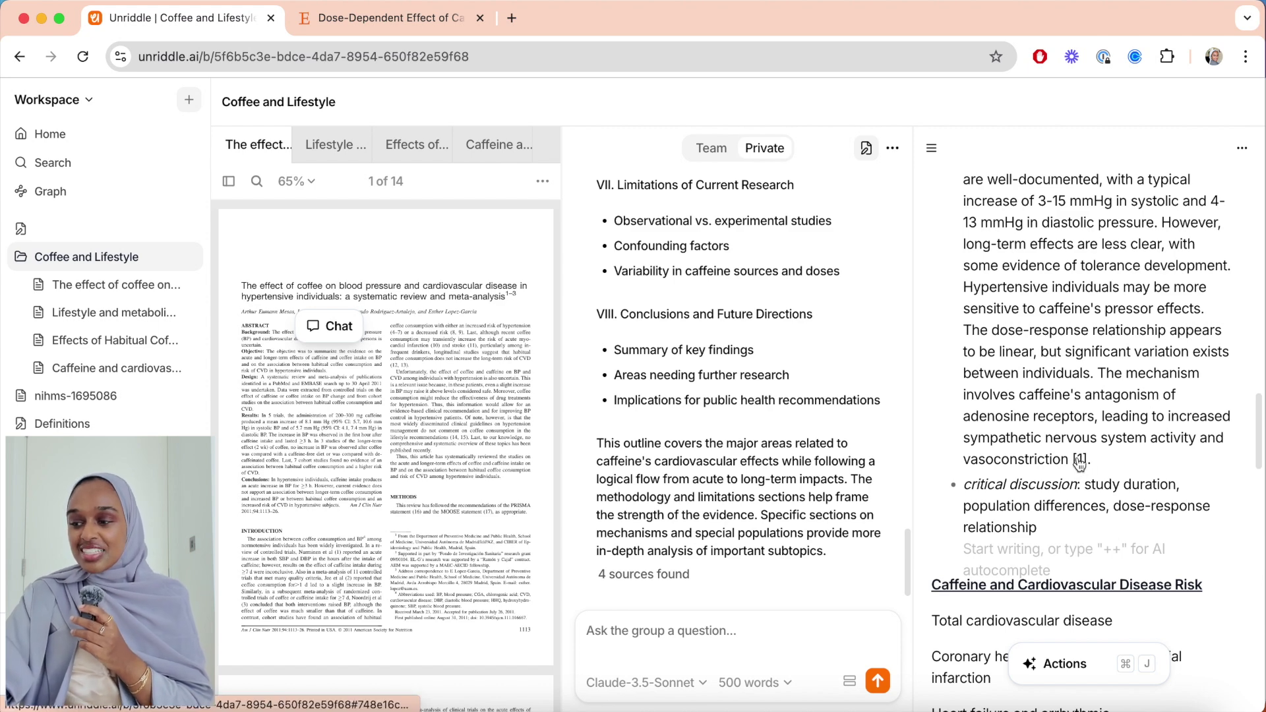
click(1079, 462)
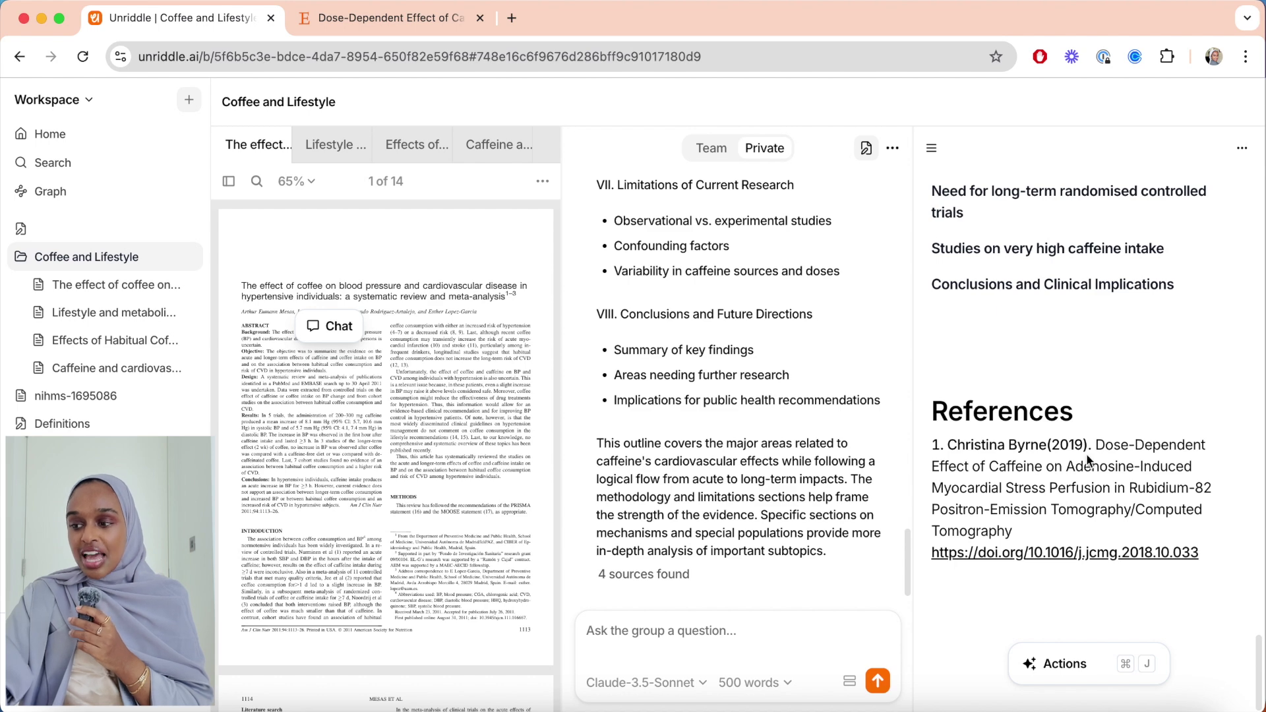
scroll(1086, 298, up, 1)
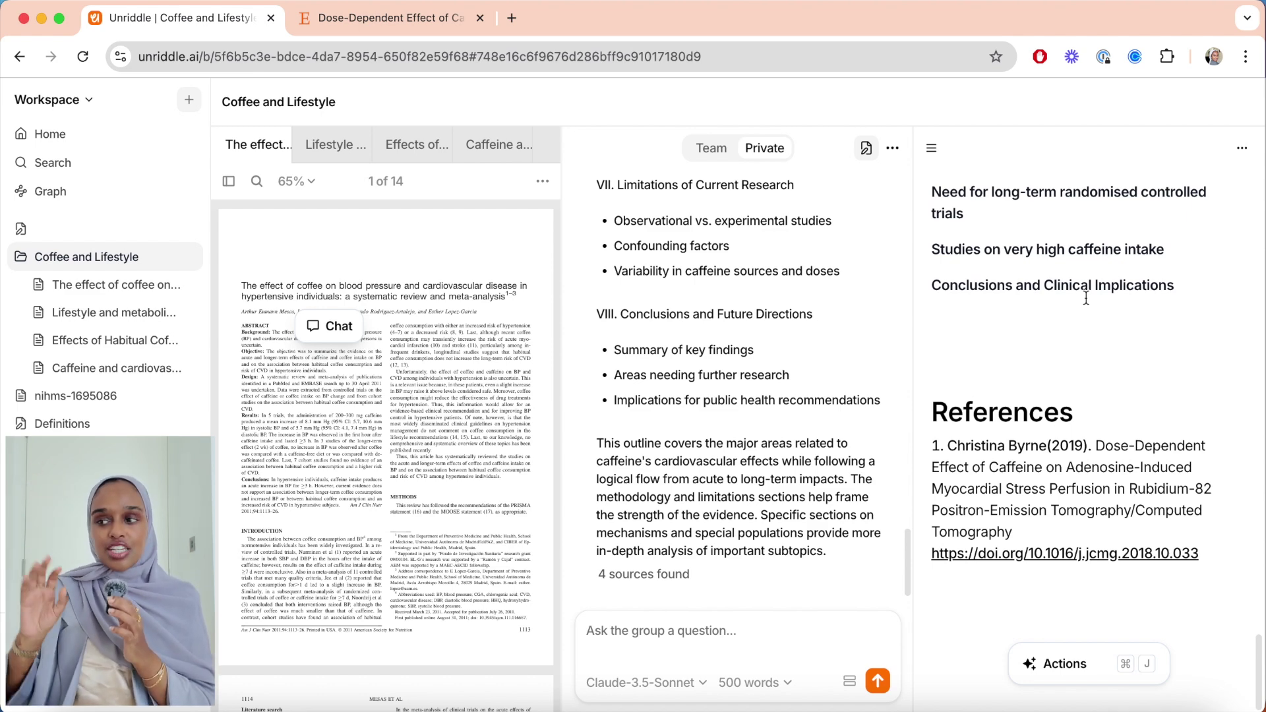
Find citations for the Results bullet and add 'Acute Effect of Caffeine on Arterial Stiffness' to the library.
click(1243, 151)
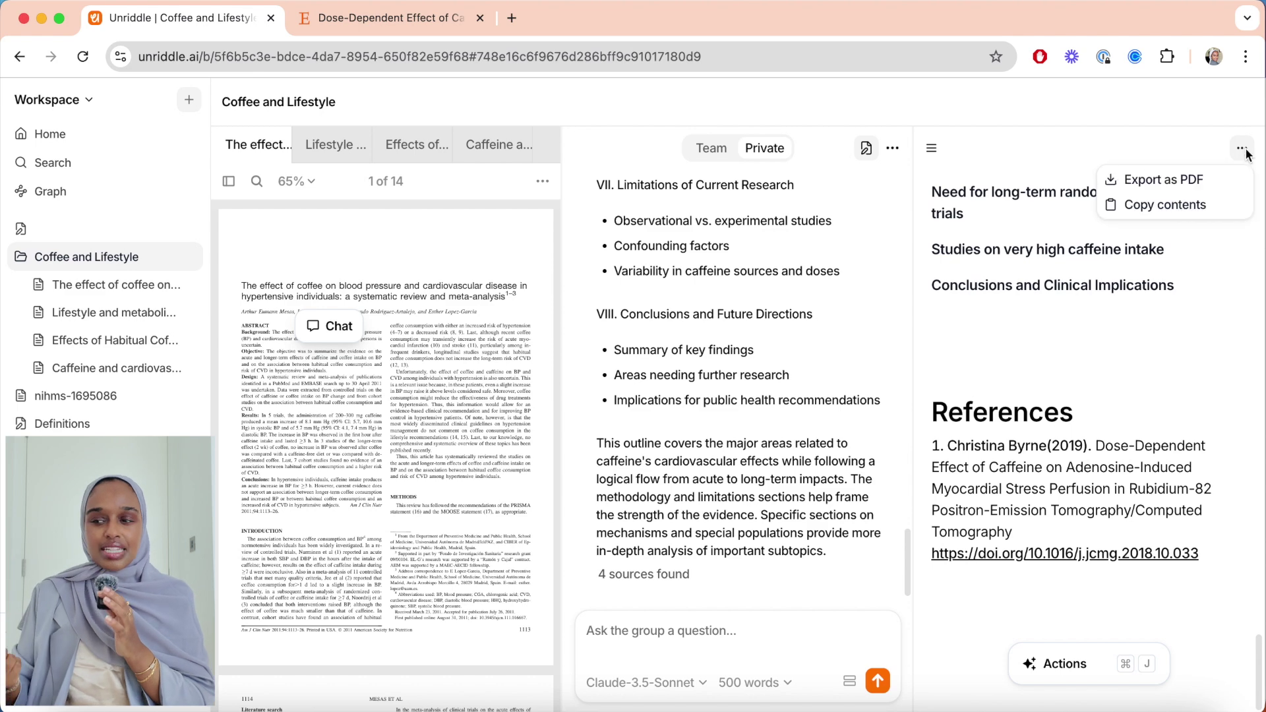
click(1185, 298)
click(1062, 664)
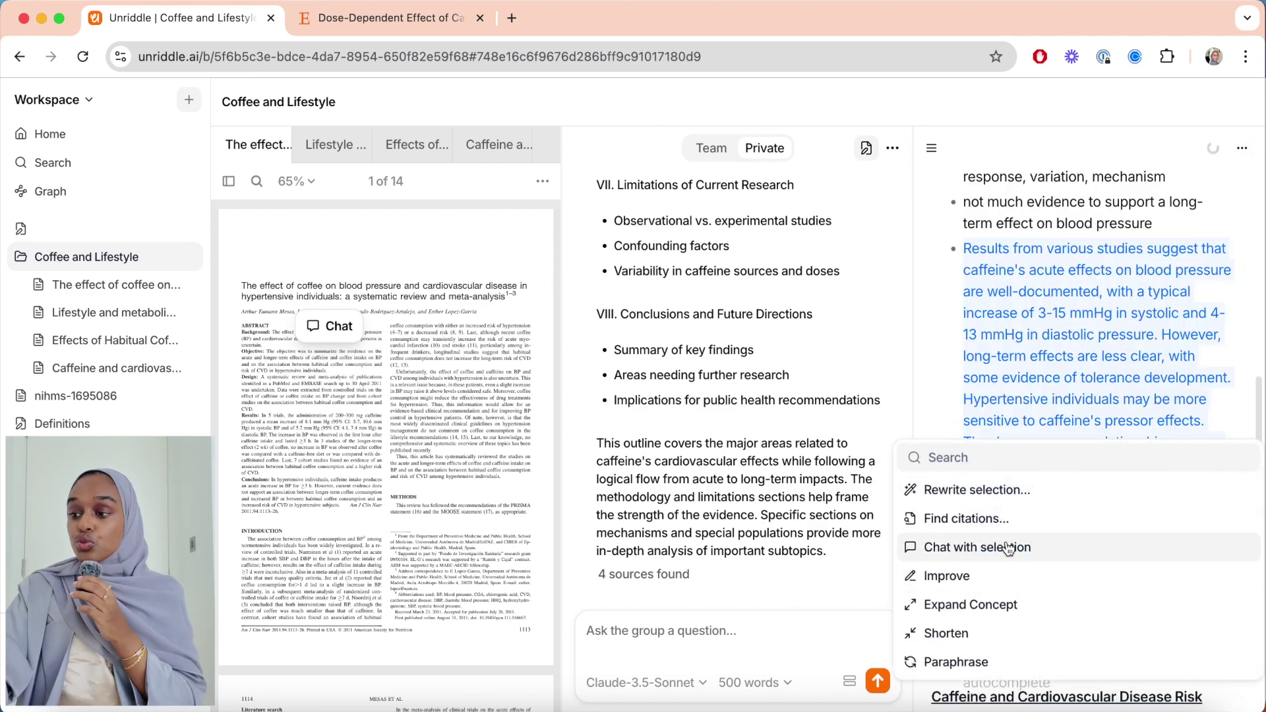
click(1006, 520)
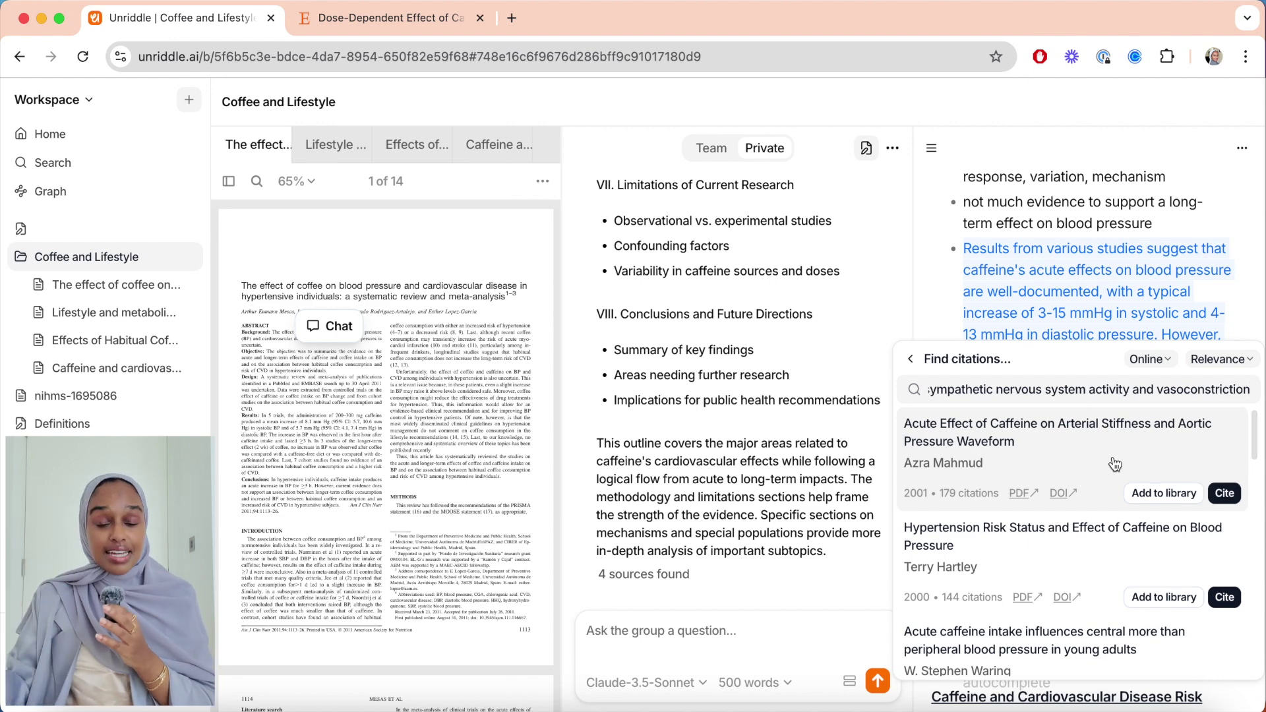
click(1166, 500)
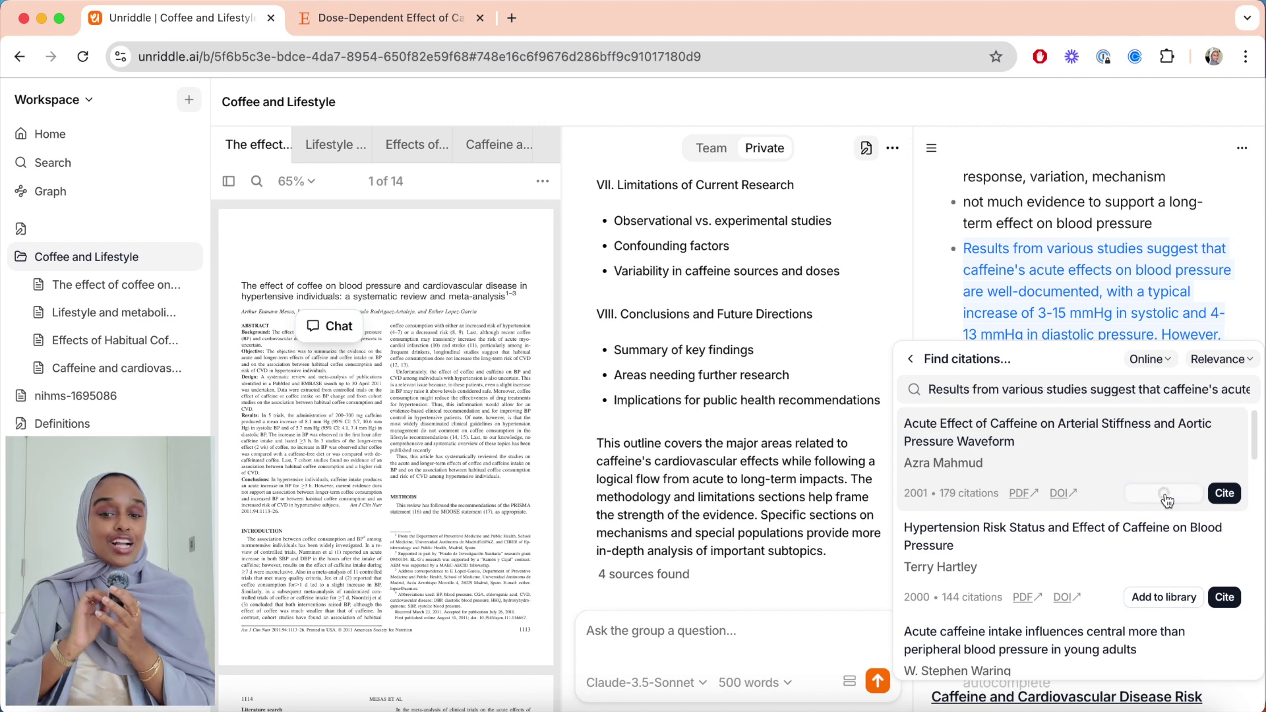